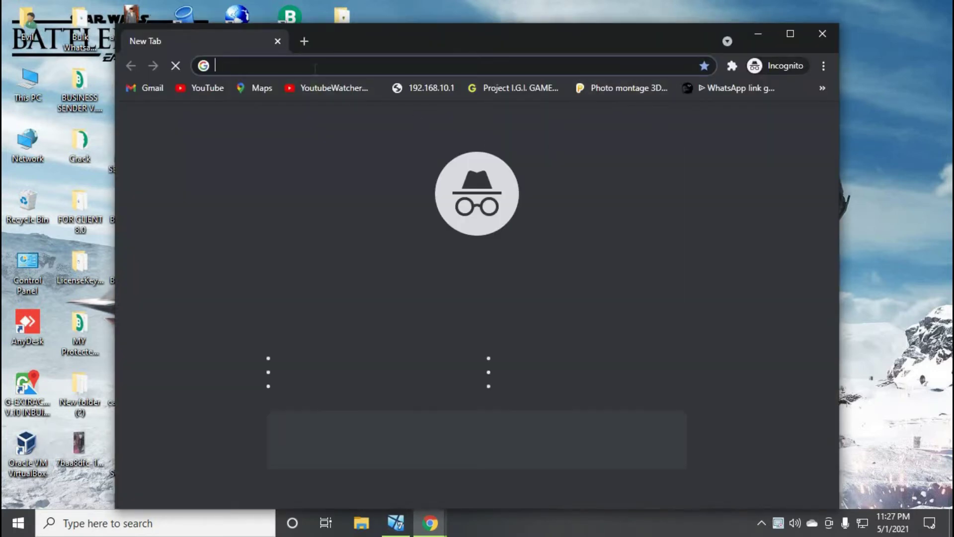
# Load google.com in the incognito window and search for 'whats is my ip'
pyautogui.write('google.com')
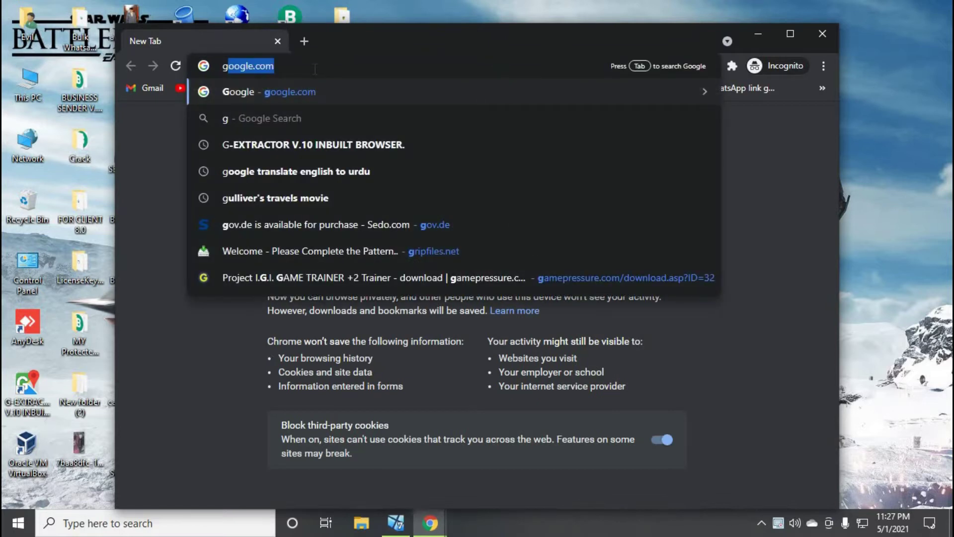
pyautogui.press('Return')
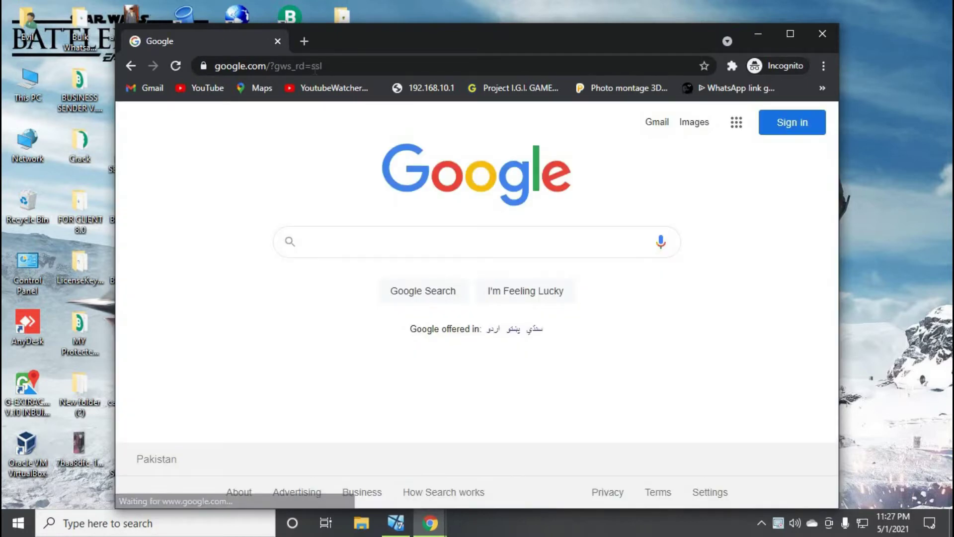
pyautogui.write('whats is my ip')
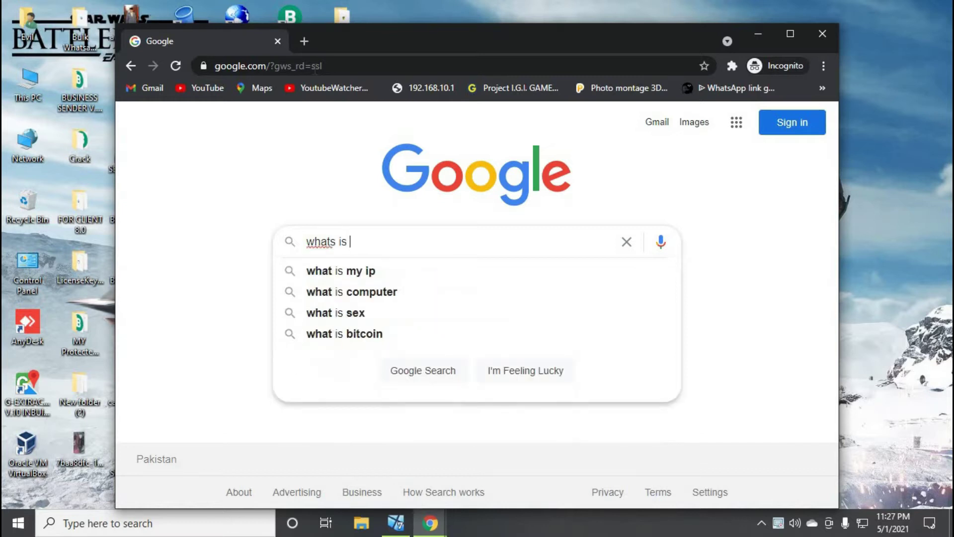
pyautogui.press('Return')
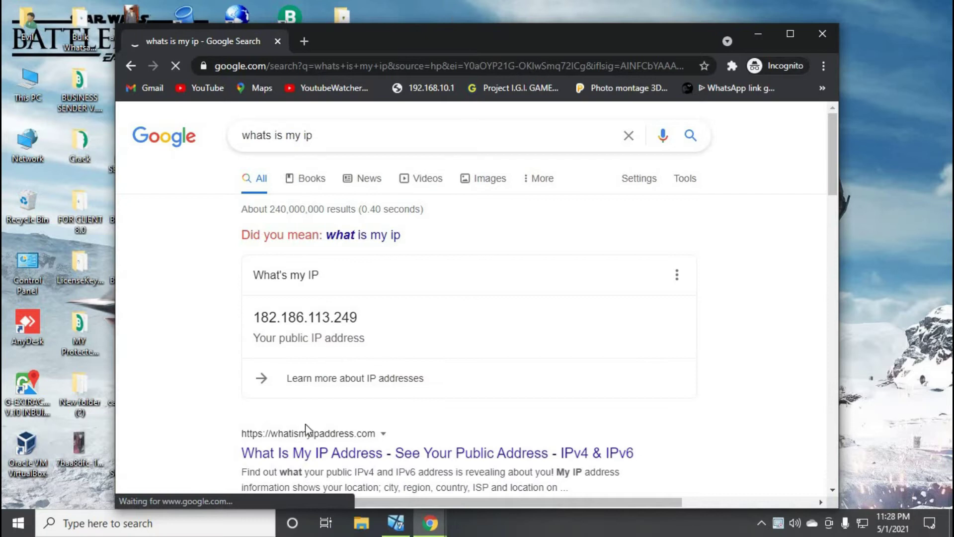
# Highlight the public IP address shown in the What's my IP result
pyautogui.click(301, 461)
pyautogui.press('Escape')
pyautogui.moveTo(253, 316); pyautogui.dragTo(365, 318)
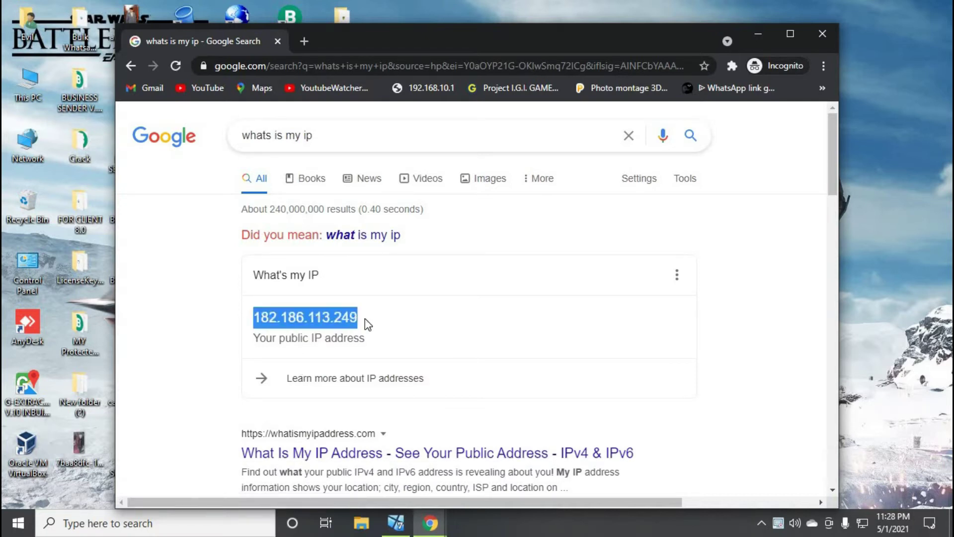
pyautogui.click(364, 318)
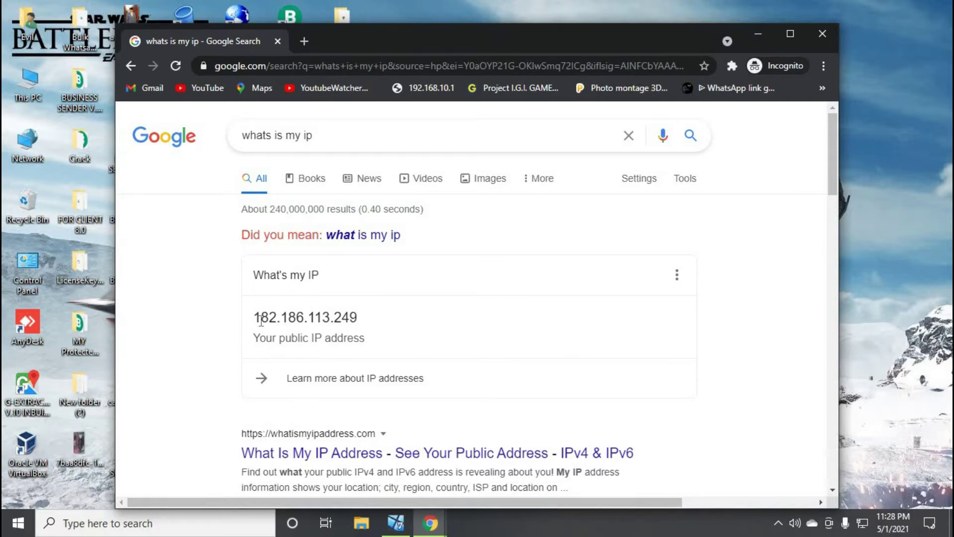
pyautogui.moveTo(256, 318); pyautogui.dragTo(462, 332)
pyautogui.click(462, 333)
# Scroll through the search results, then close the incognito window
pyautogui.scroll(-1, 465, 333)
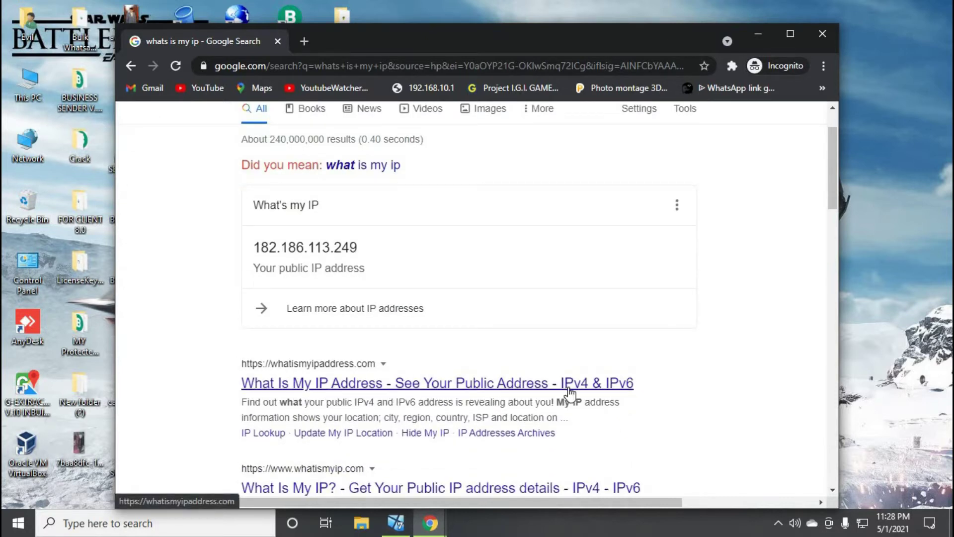
pyautogui.scroll(-1, 666, 401)
pyautogui.scroll(-5, 571, 408)
pyautogui.scroll(5, 598, 425)
pyautogui.scroll(-4, 598, 424)
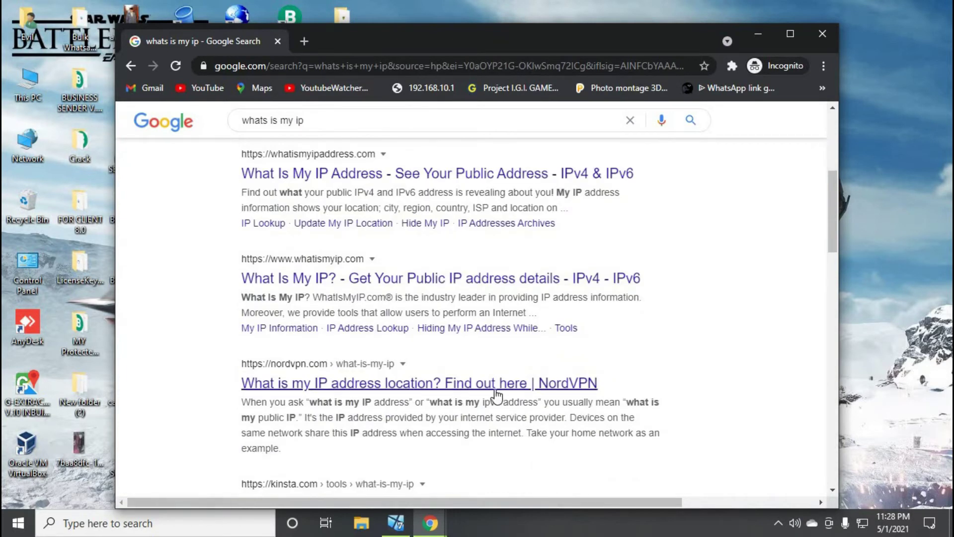
pyautogui.click(817, 31)
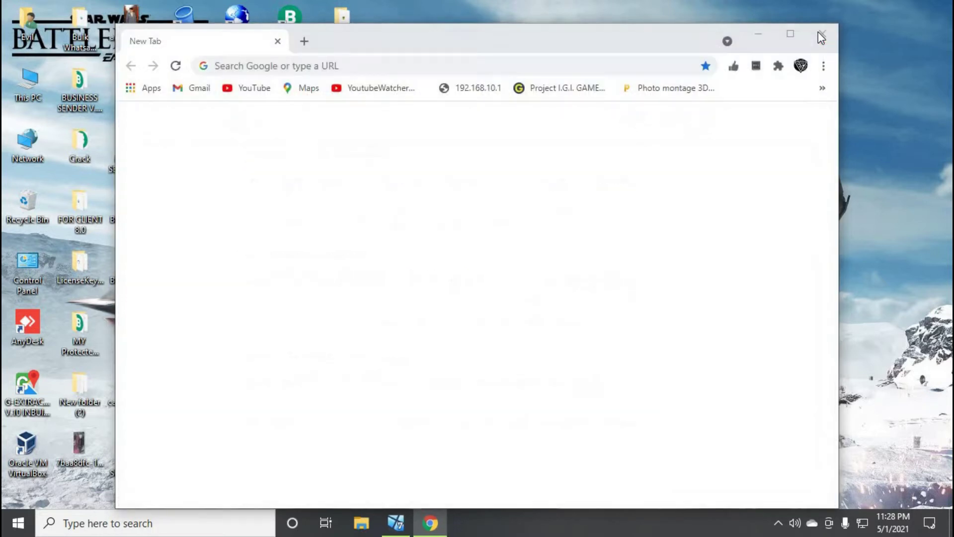
# Close Chrome, check the host drives in This PC, then restore the Windows 7 VM
pyautogui.click(818, 39)
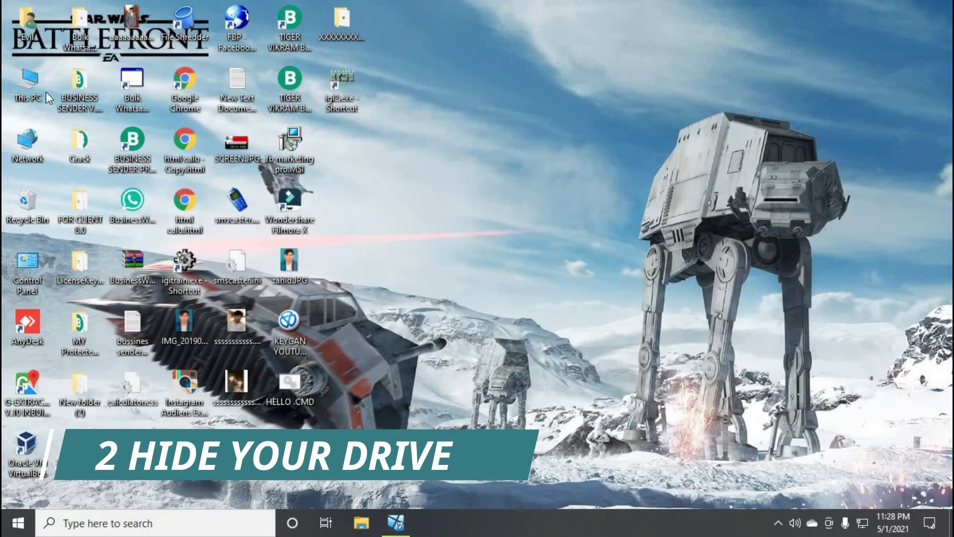
pyautogui.doubleClick(38, 80)
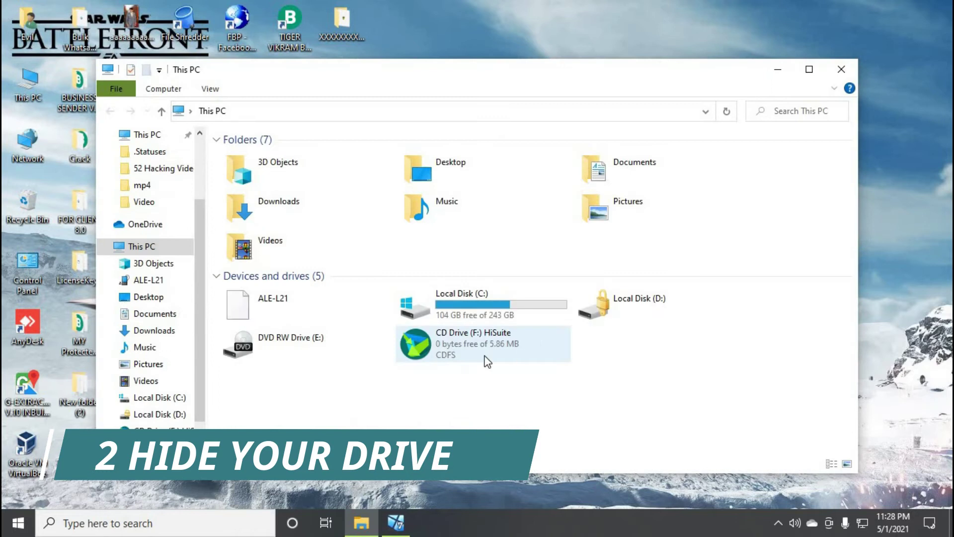
pyautogui.click(840, 69)
pyautogui.click(396, 523)
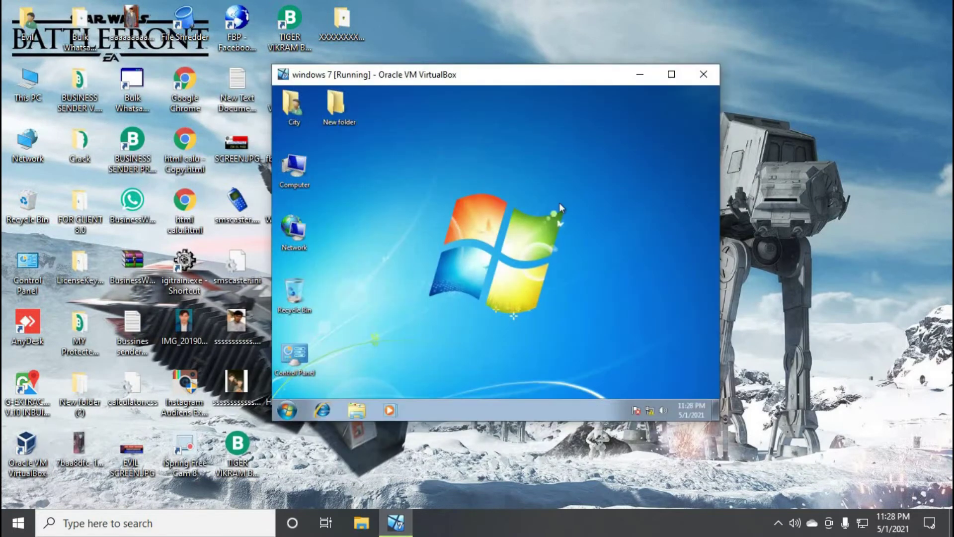
# Open Computer Management in the guest and show Disk Management
pyautogui.rightClick(287, 178)
pyautogui.press('Escape')
pyautogui.click(437, 203)
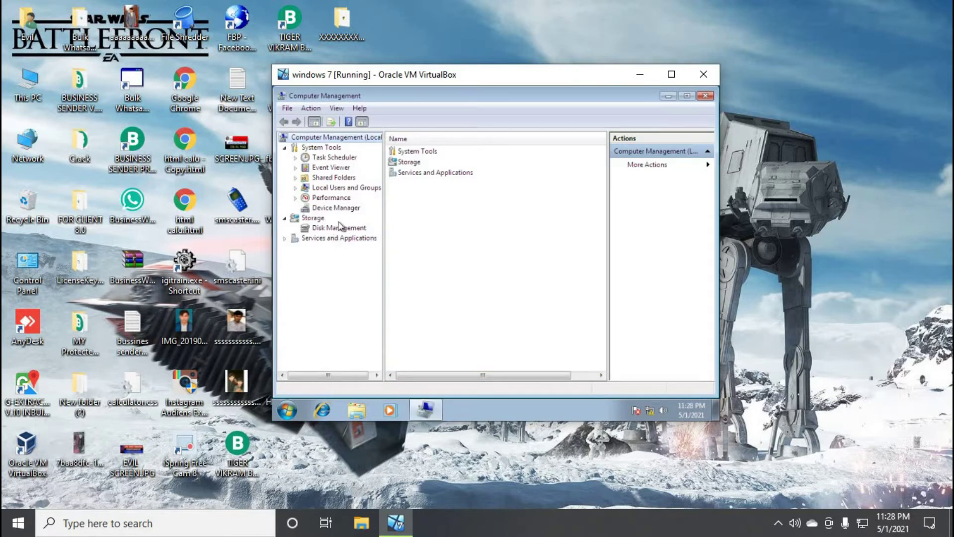
pyautogui.click(341, 228)
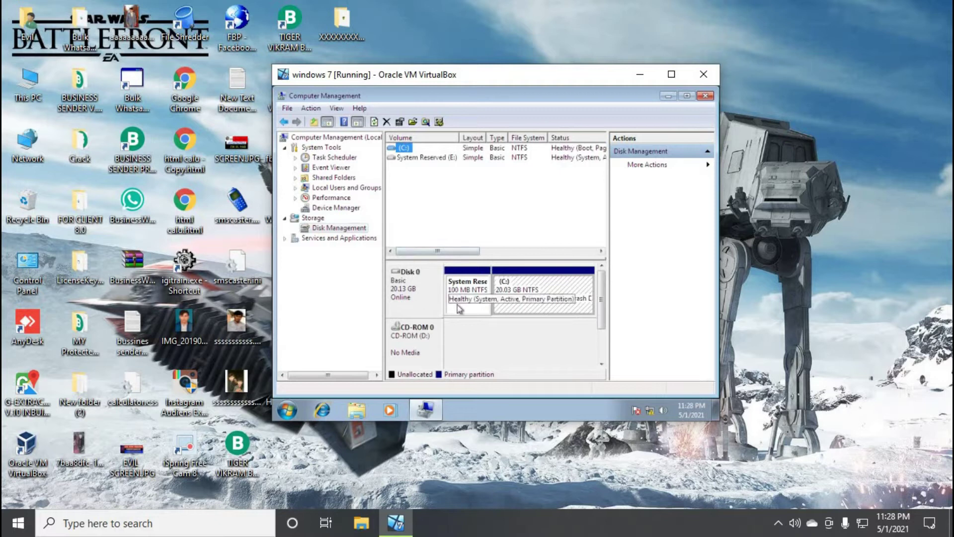
# Try removing the C: drive letter, dismiss the refusal error, and open Windows Explorer
pyautogui.rightClick(517, 311)
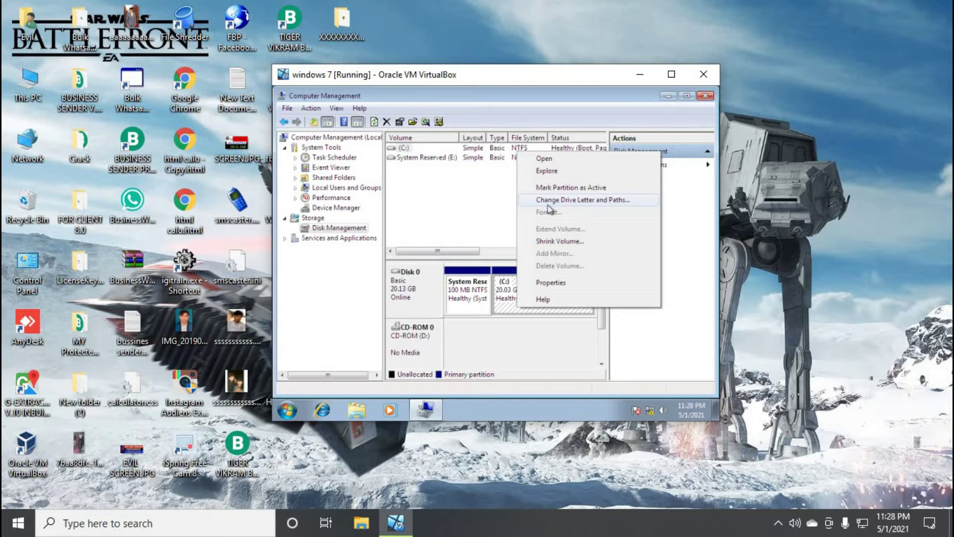
pyautogui.click(548, 203)
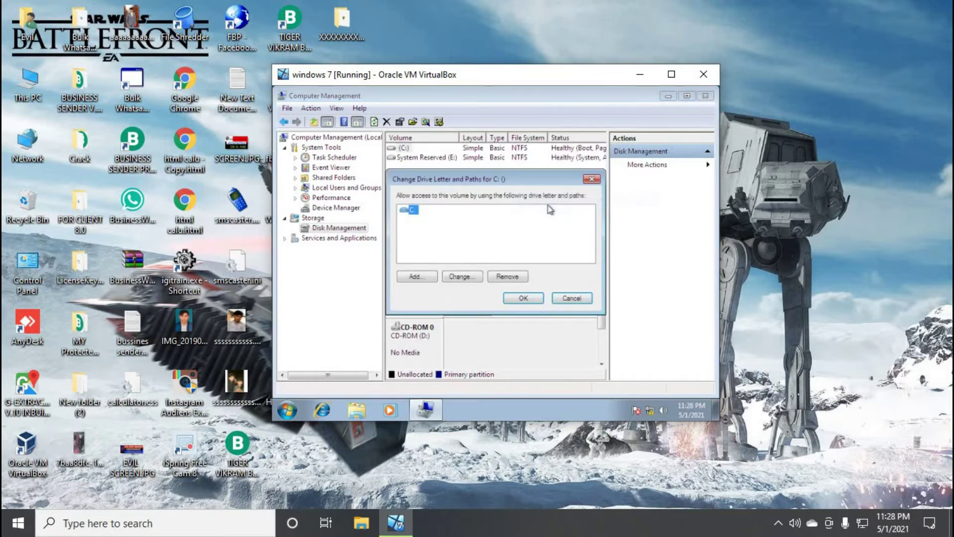
pyautogui.click(516, 281)
pyautogui.click(542, 292)
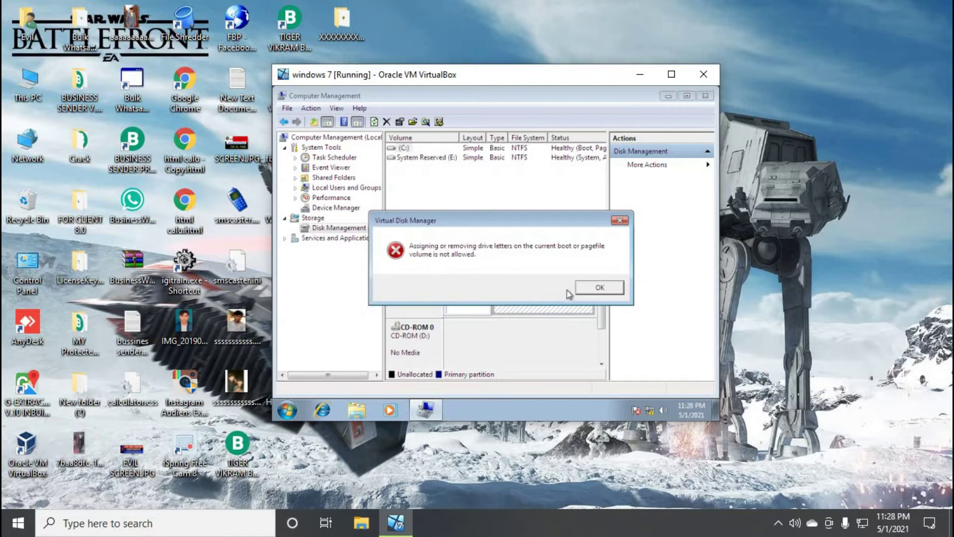
pyautogui.click(597, 287)
pyautogui.rightClick(468, 317)
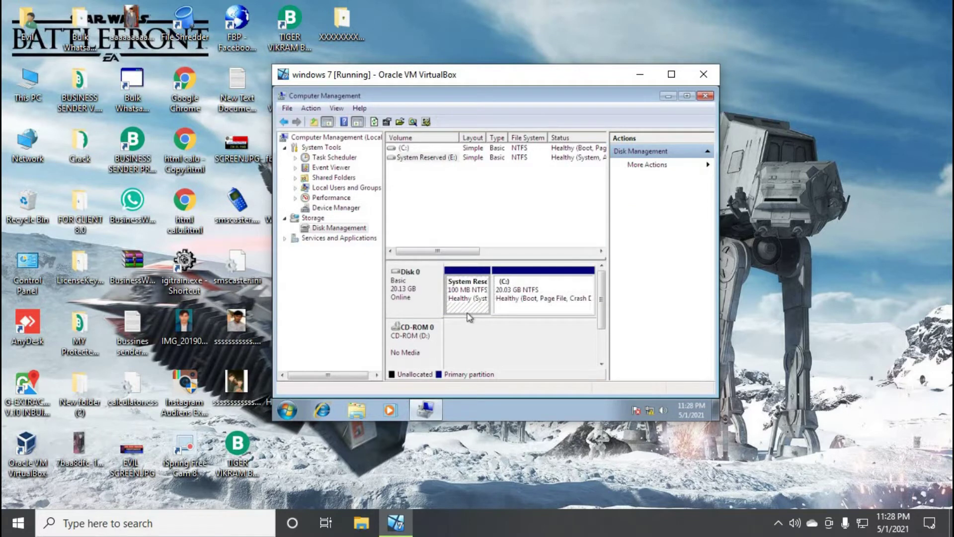
pyautogui.click(358, 408)
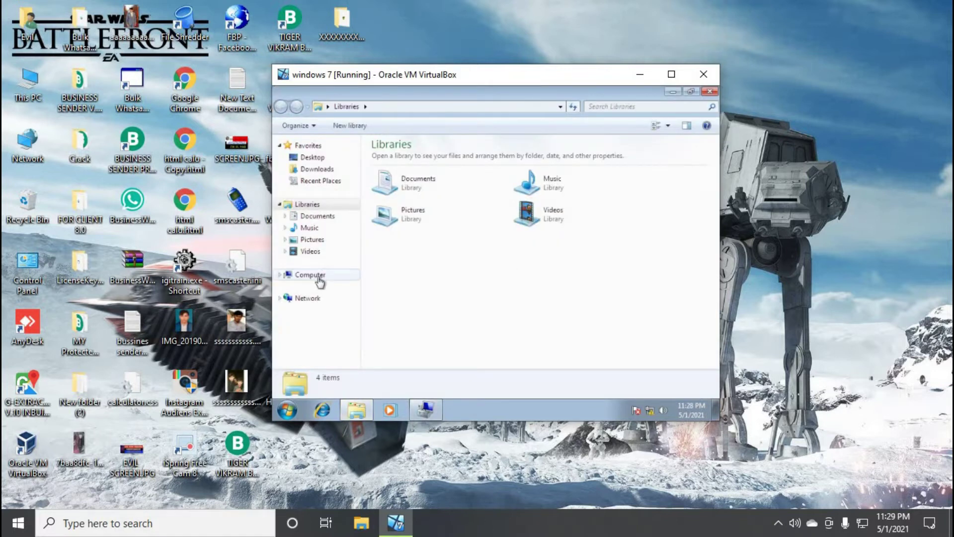
# Check the System Reserved (E:) drive under Computer, then close Explorer
pyautogui.click(316, 276)
pyautogui.click(572, 175)
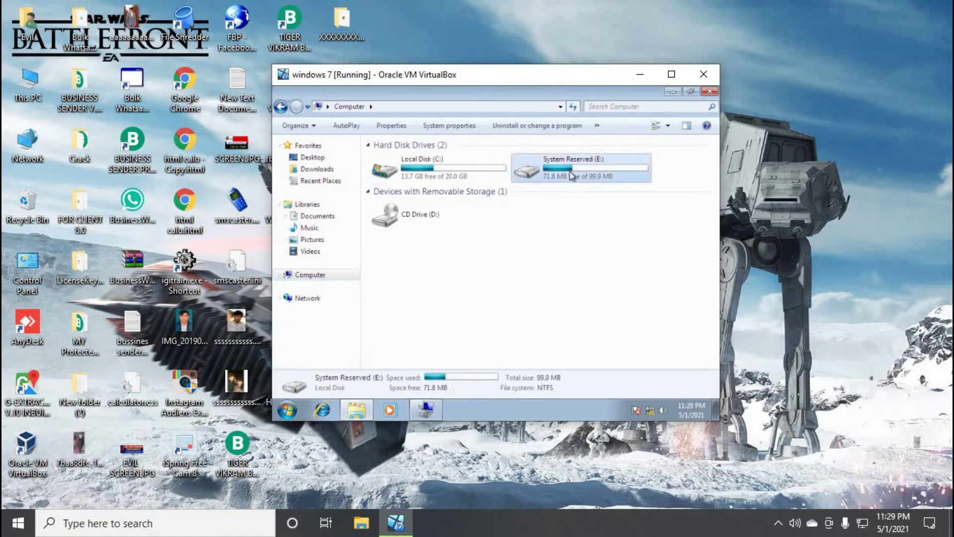
pyautogui.click(709, 92)
# Remove drive letter E: from System Reserved, accepting the volume-in-use warning
pyautogui.rightClick(465, 307)
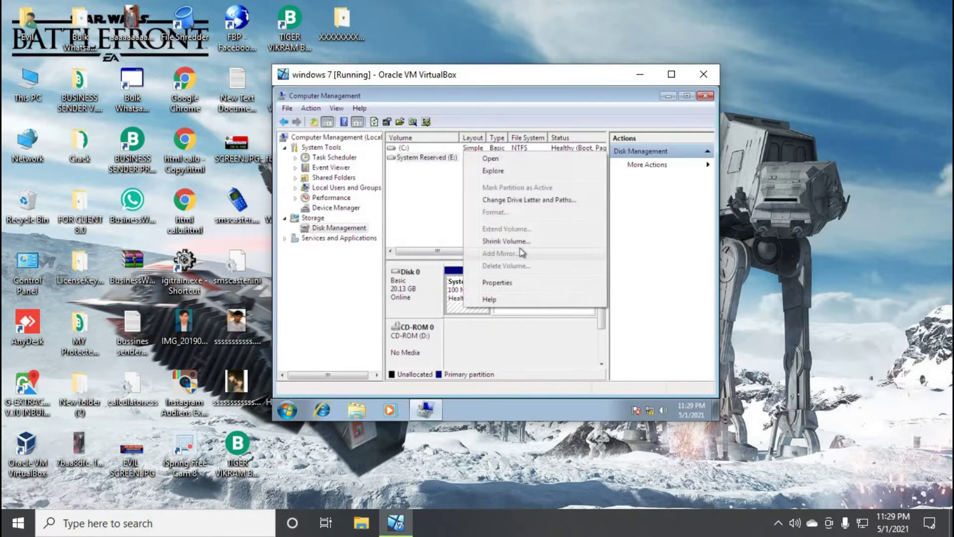
pyautogui.click(502, 199)
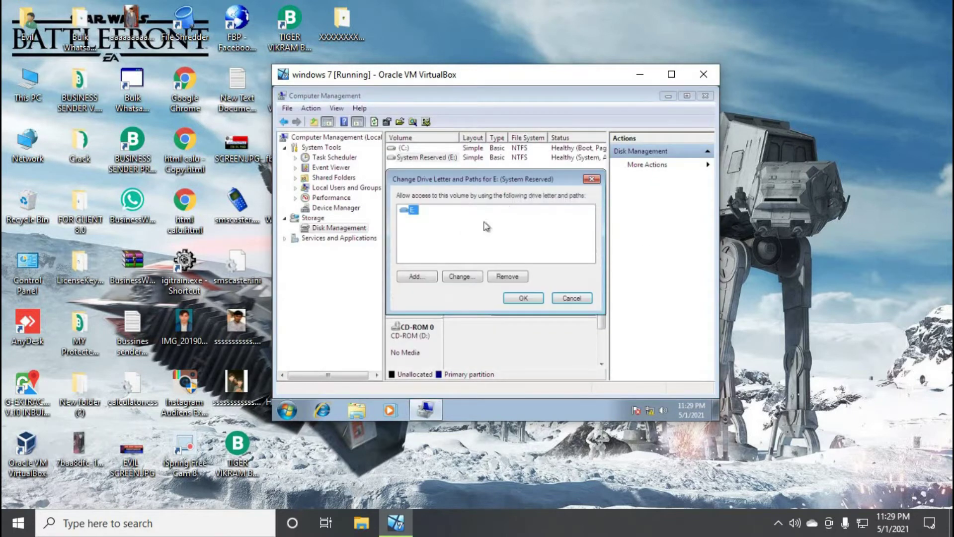
pyautogui.click(503, 277)
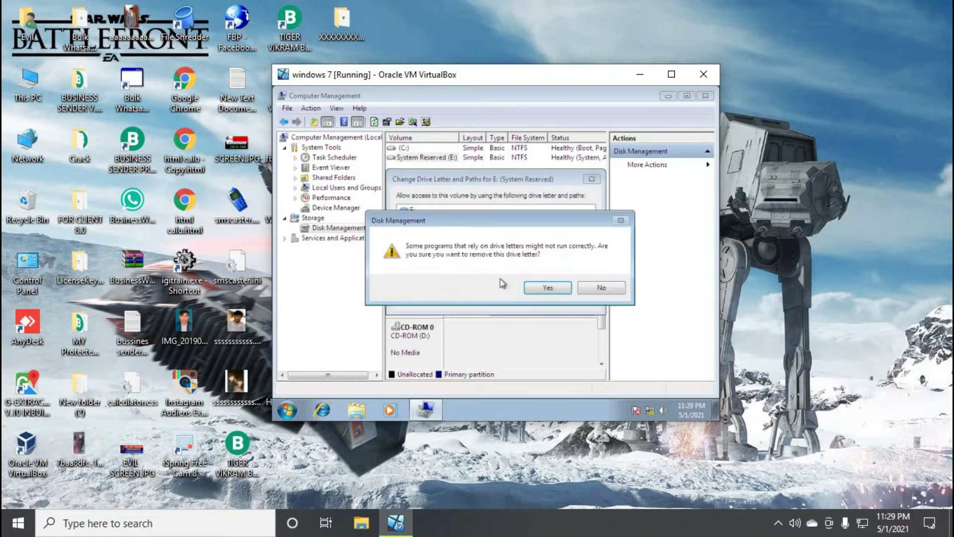
pyautogui.click(547, 288)
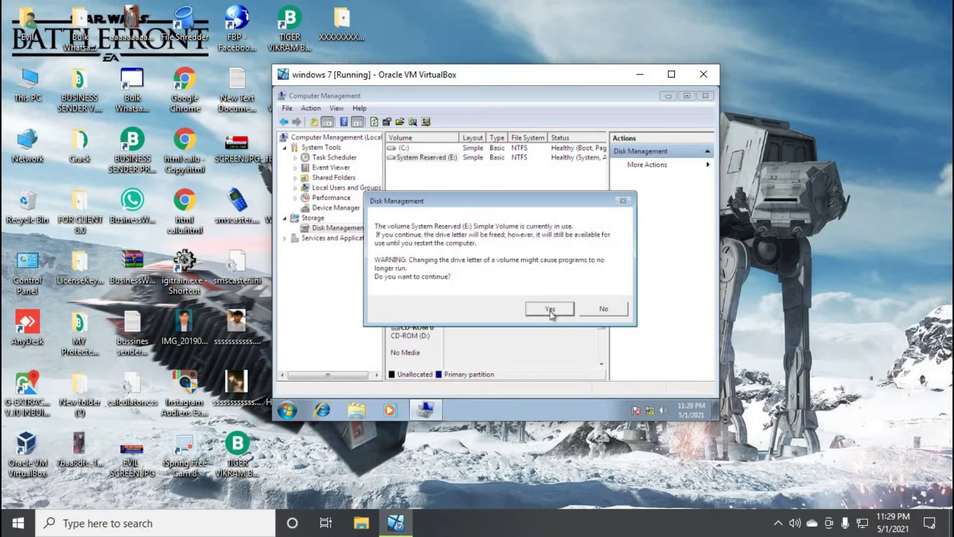
pyautogui.click(550, 309)
# Verify in Explorer's Computer view that E: no longer appears, then close it
pyautogui.click(364, 414)
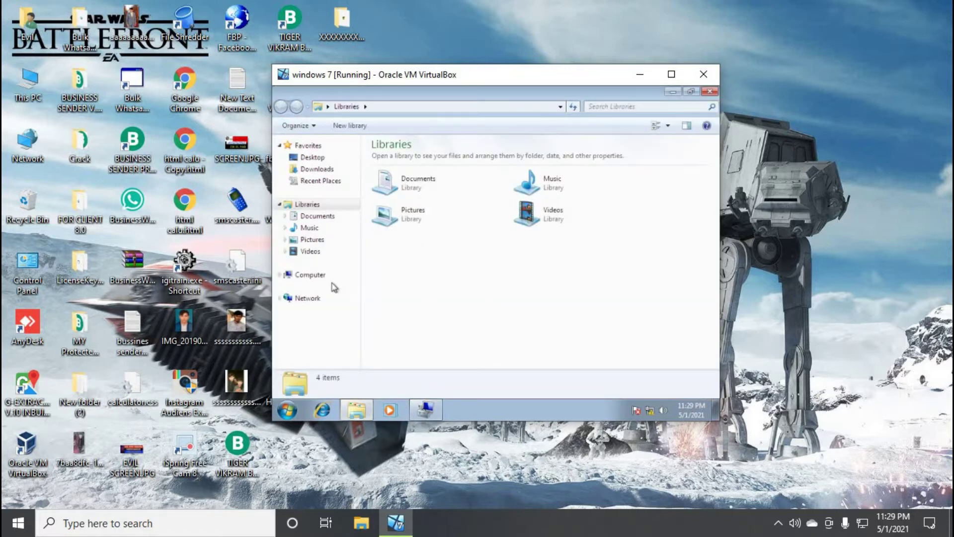
pyautogui.click(328, 275)
pyautogui.click(709, 92)
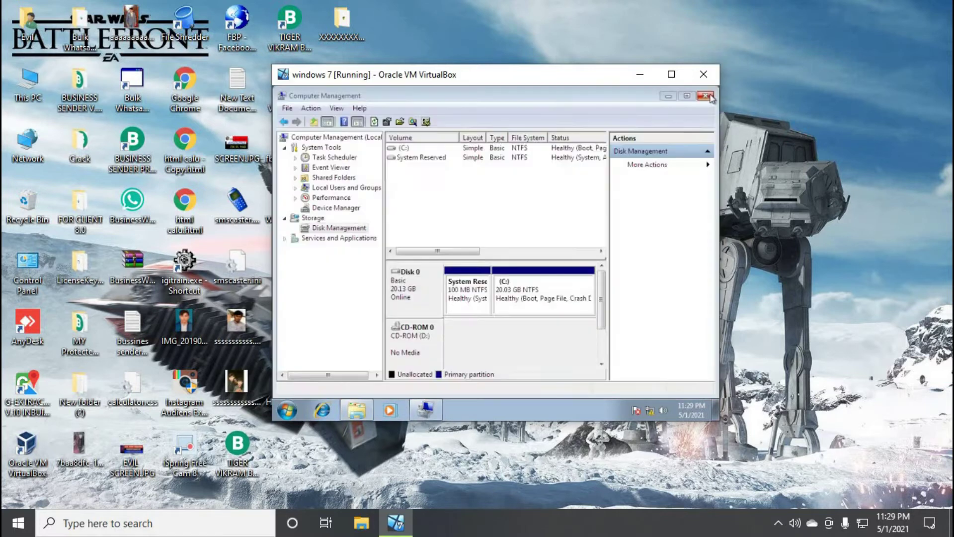
# Add drive letter E: back to System Reserved and open its folder from AutoPlay
pyautogui.rightClick(477, 310)
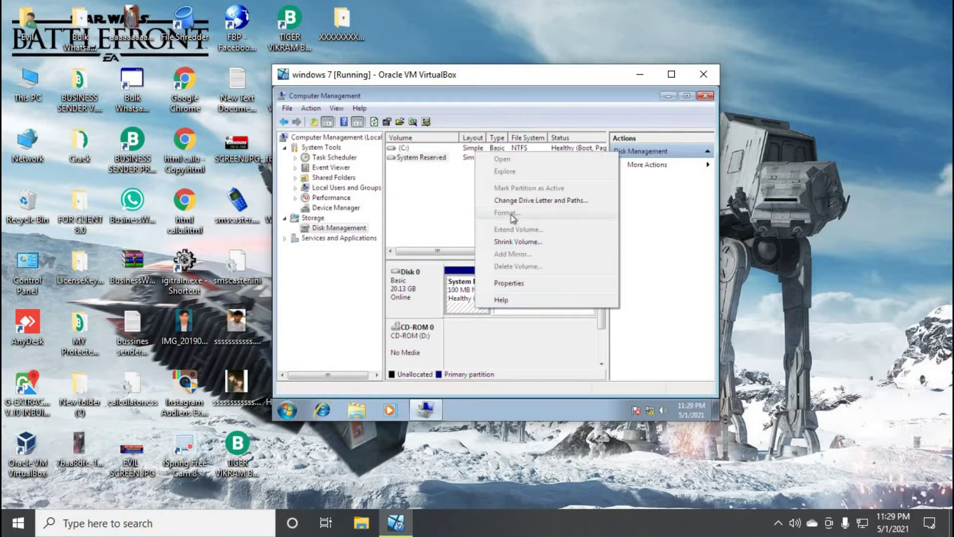
pyautogui.click(522, 200)
pyautogui.click(430, 281)
pyautogui.click(529, 279)
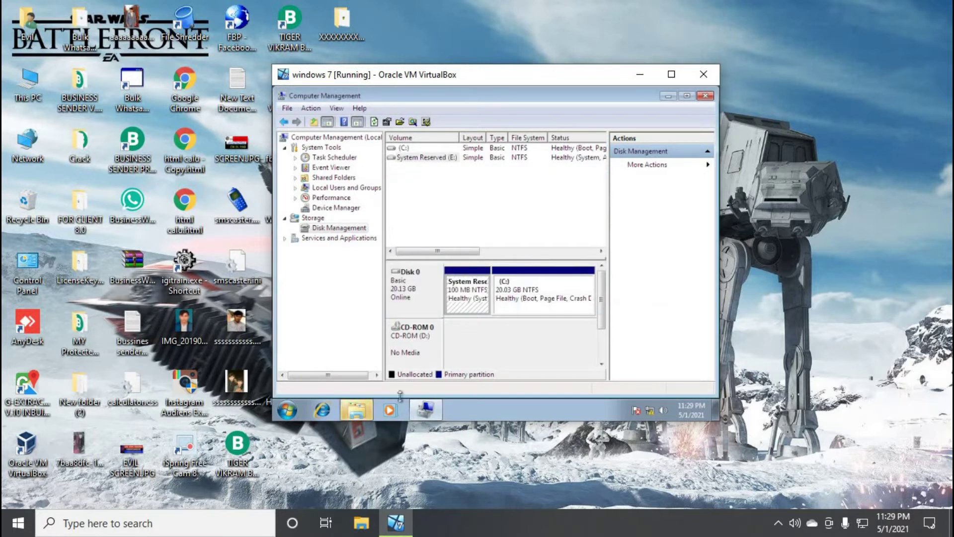
pyautogui.click(495, 174)
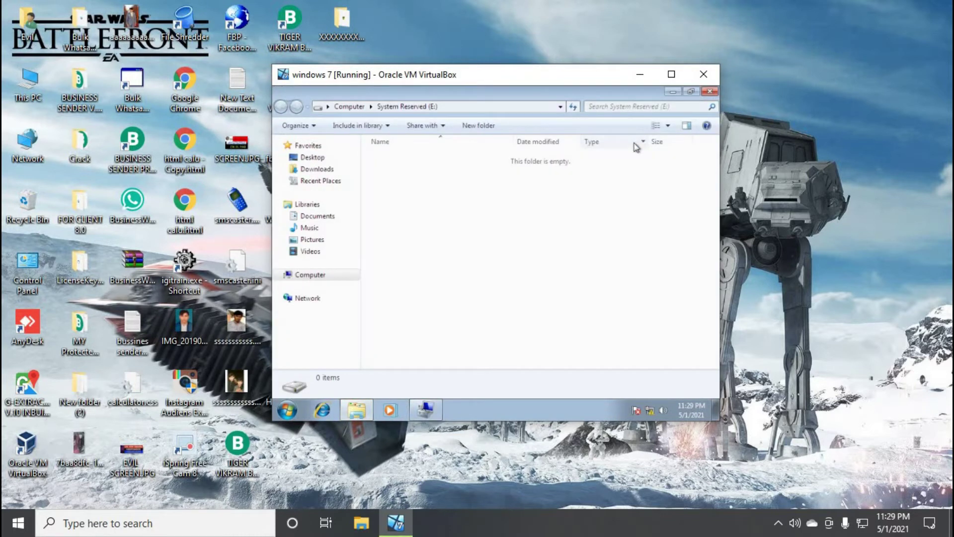
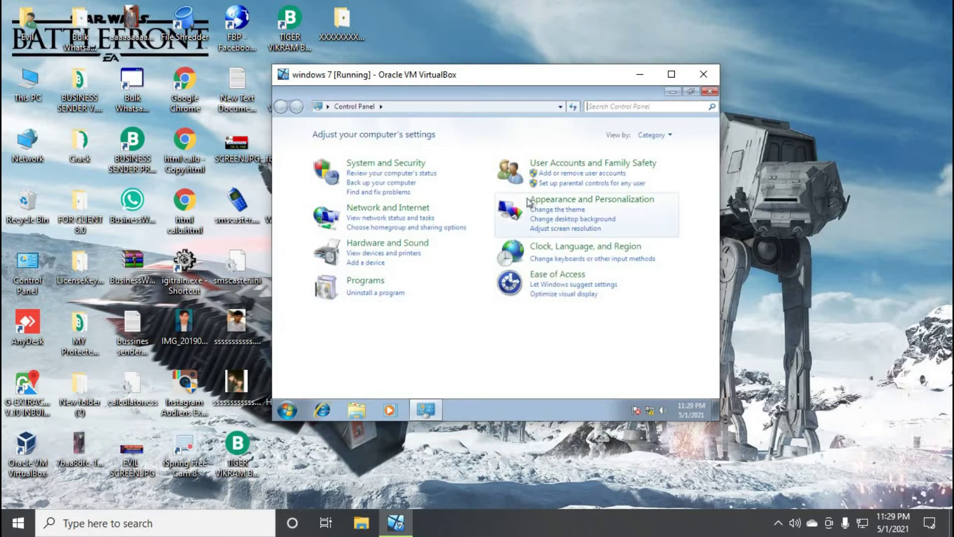
# Go to User Accounts > Change your password, enter the current and a new password, and apply
pyautogui.click(574, 165)
pyautogui.click(438, 135)
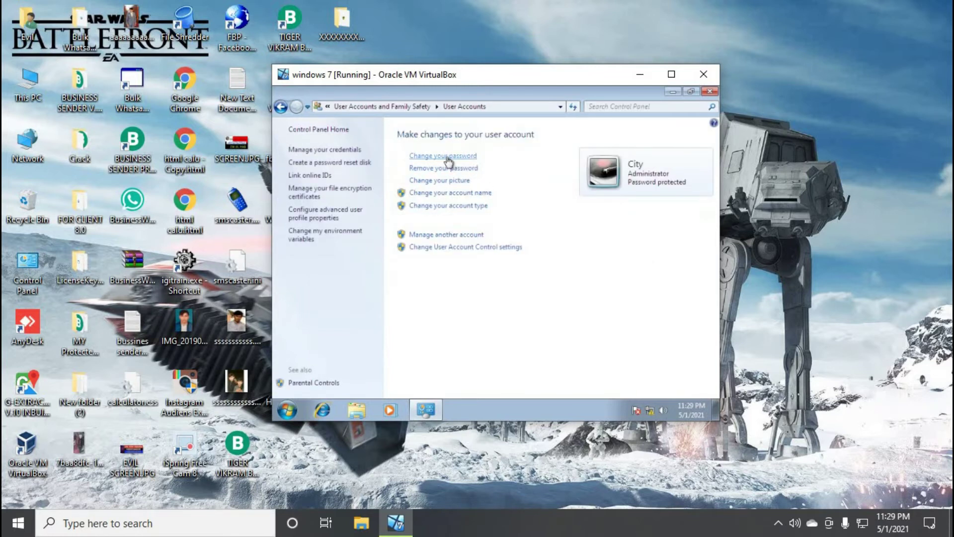
pyautogui.click(446, 158)
pyautogui.click(385, 201)
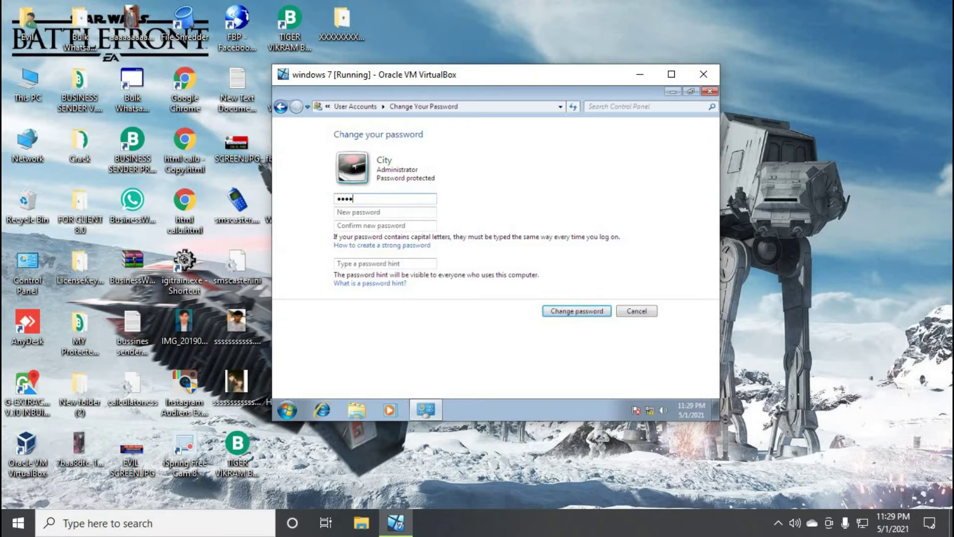
pyautogui.click(360, 215)
pyautogui.write('12')
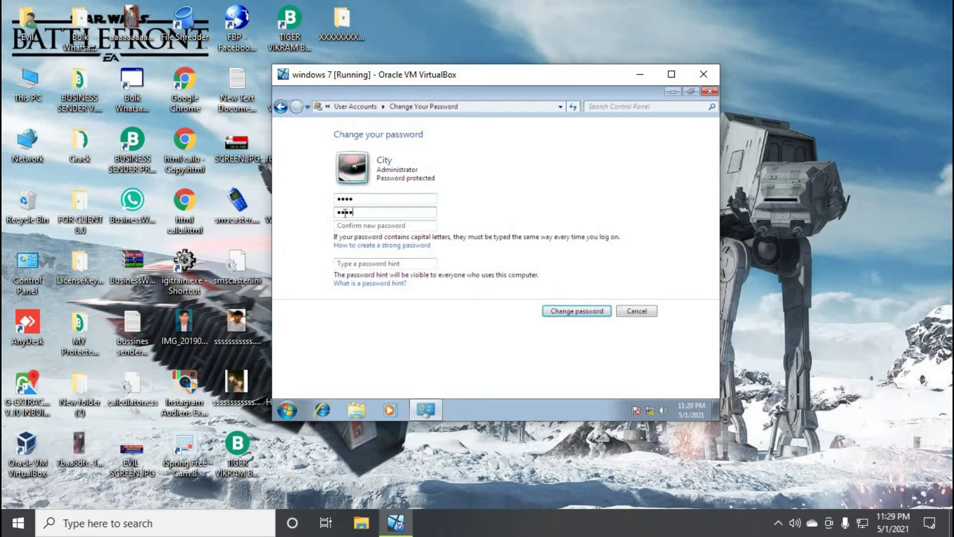
pyautogui.write('1')
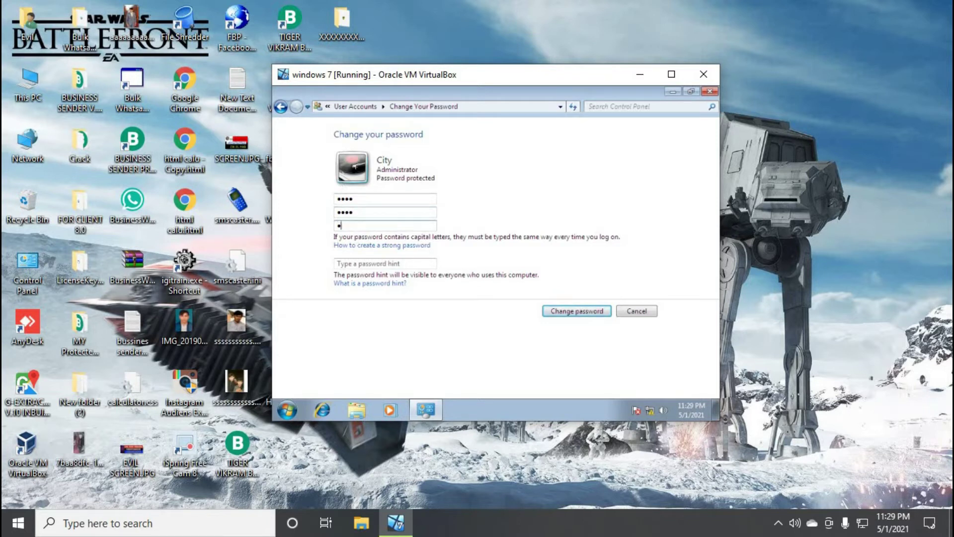
pyautogui.write('234')
pyautogui.click(577, 311)
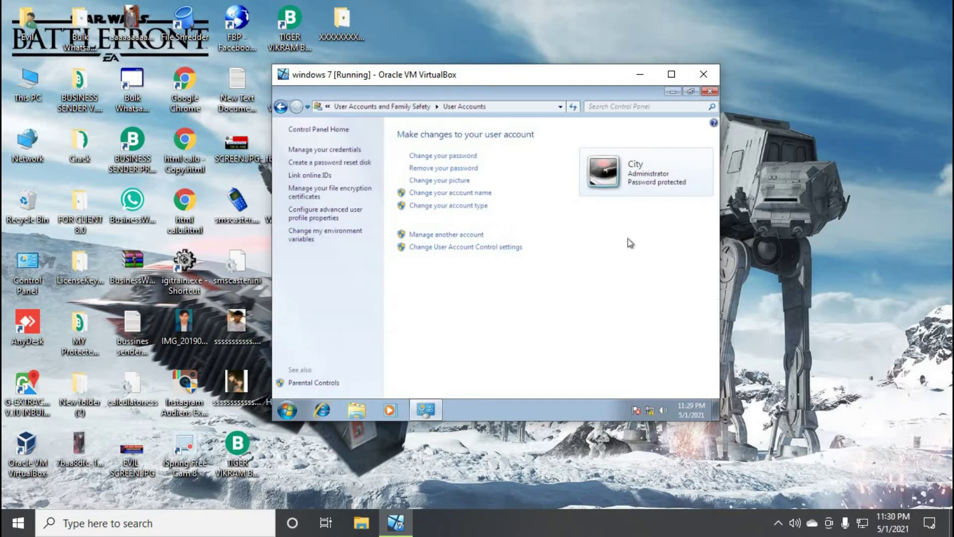
# Close Control Panel and open the Users list in Computer Management's Local Users and Groups
pyautogui.click(709, 92)
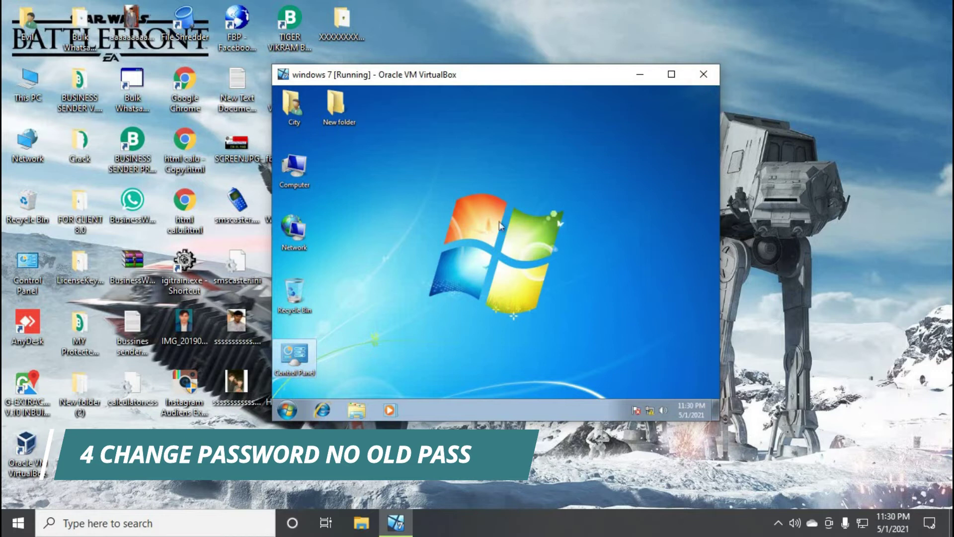
pyautogui.rightClick(294, 175)
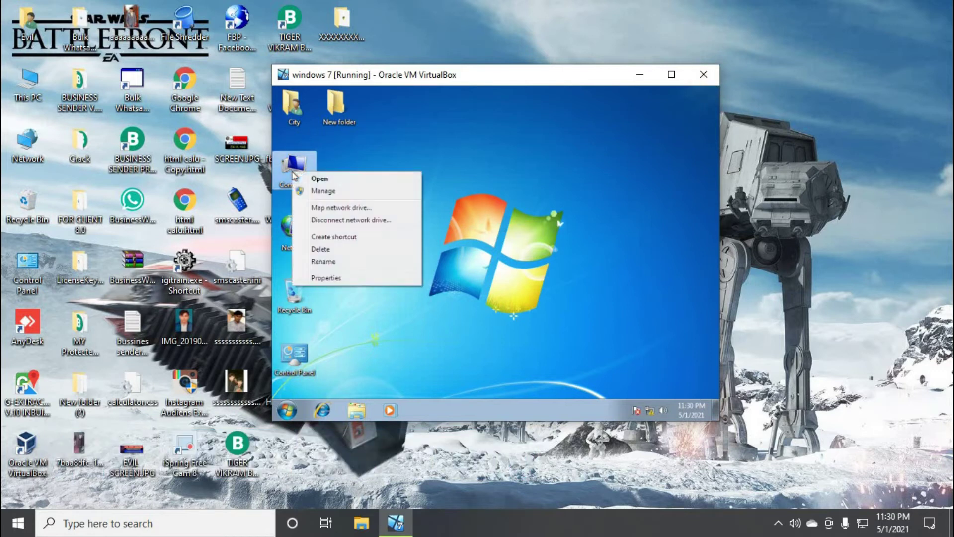
pyautogui.click(321, 194)
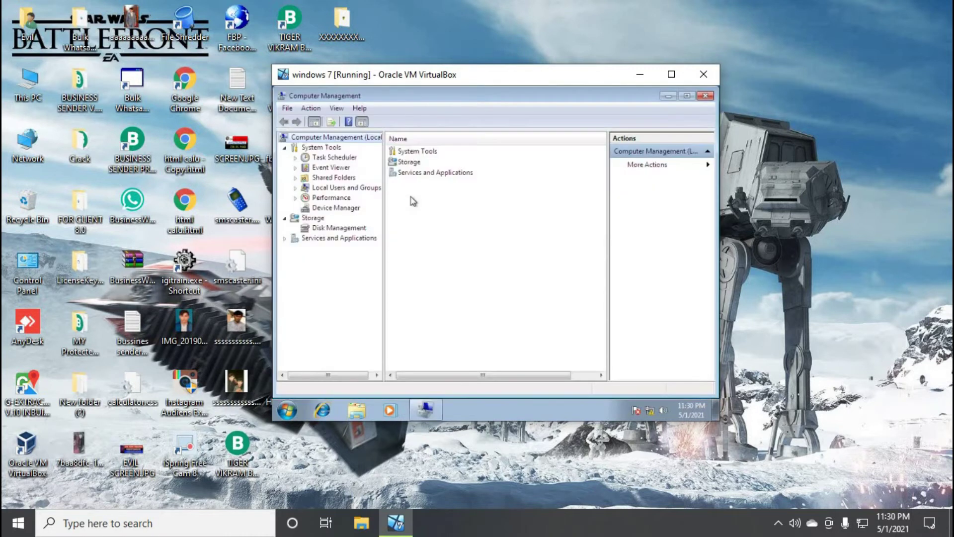
pyautogui.click(329, 190)
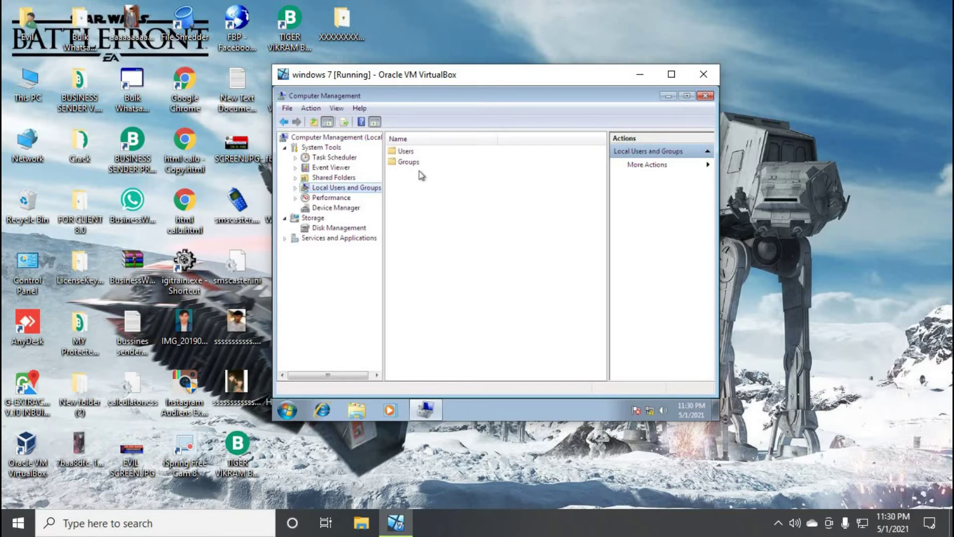
pyautogui.doubleClick(406, 152)
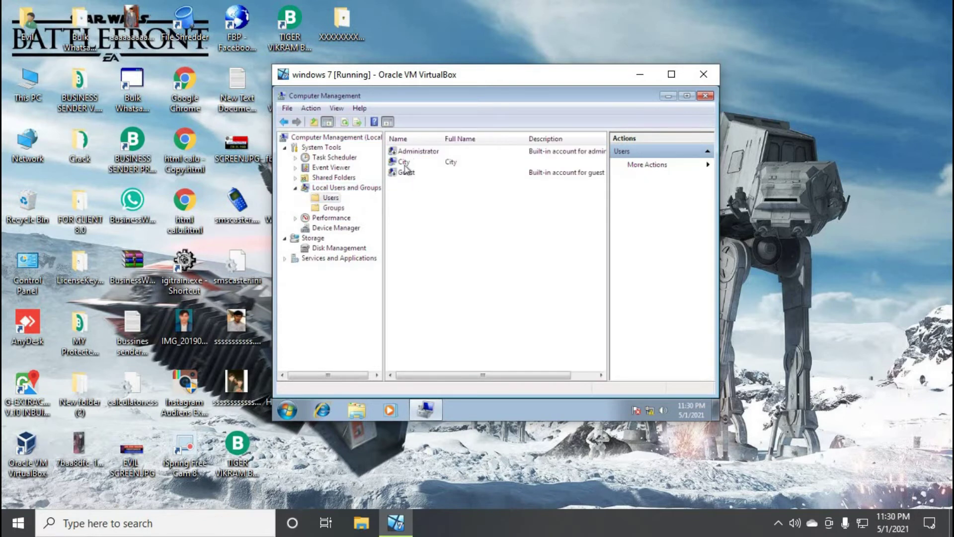
# Set the administrator account's password to blank via Set Password, then close Computer Management
pyautogui.click(407, 166)
pyautogui.rightClick(426, 163)
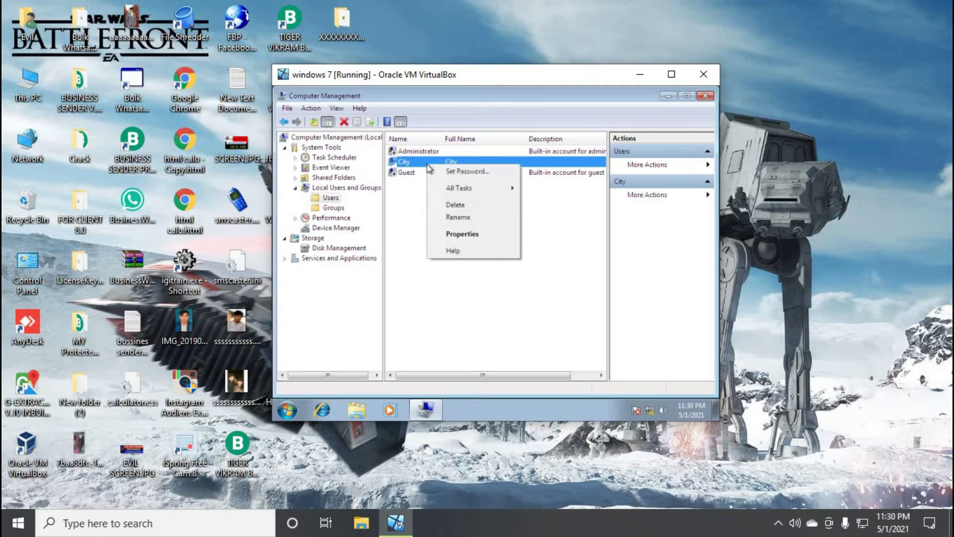
pyautogui.click(439, 171)
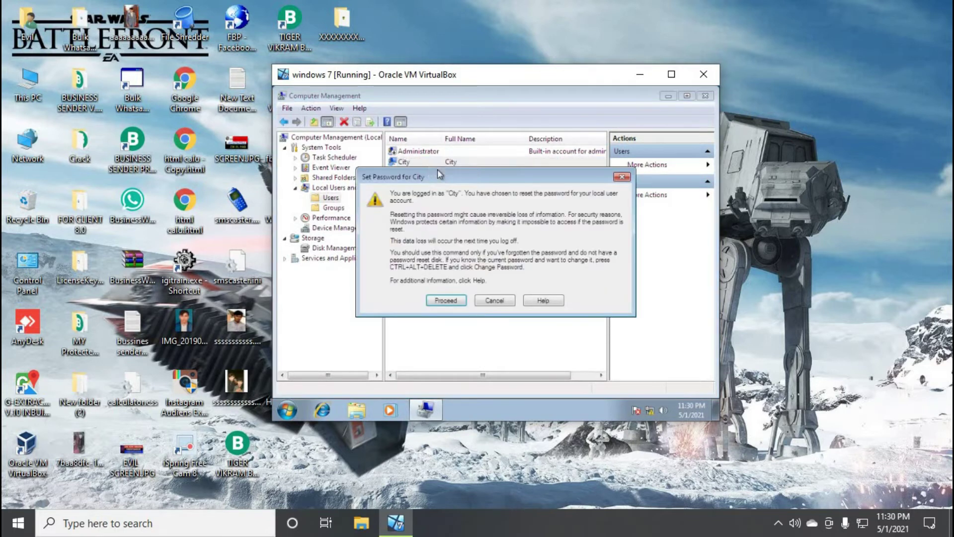
pyautogui.click(443, 301)
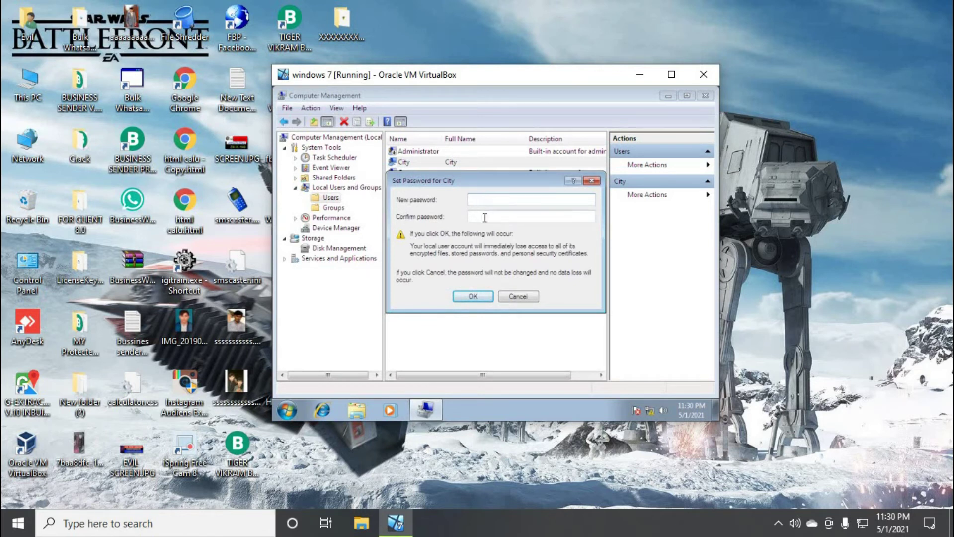
pyautogui.click(474, 296)
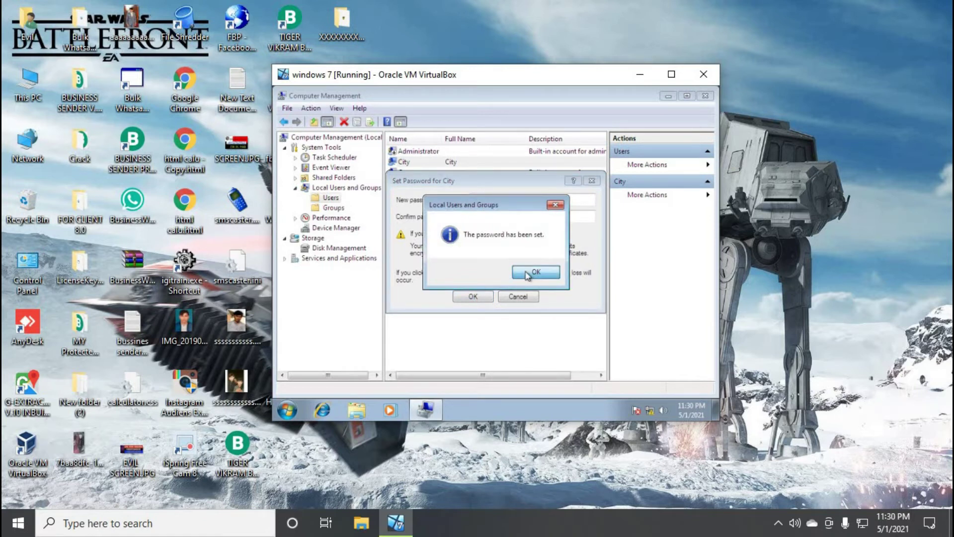
pyautogui.click(529, 272)
pyautogui.click(712, 97)
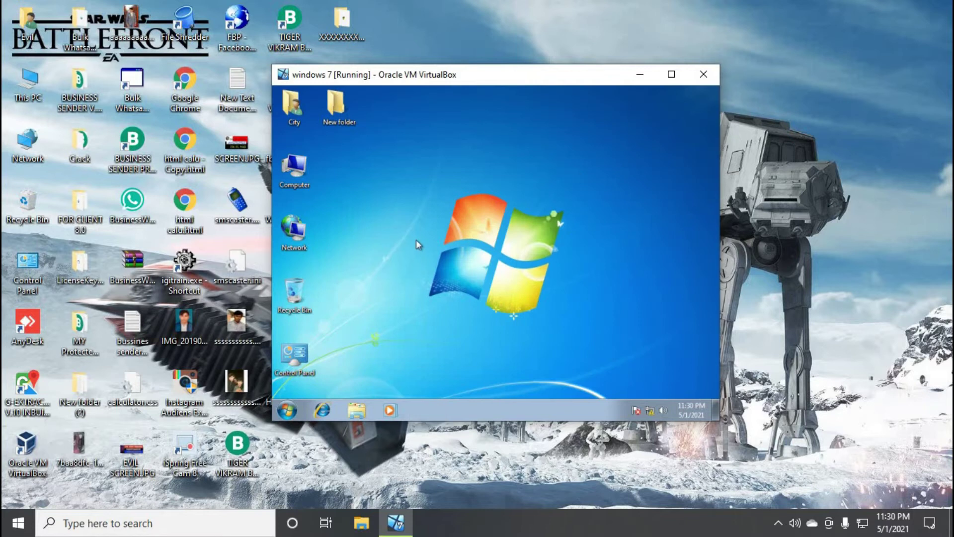
pyautogui.doubleClick(293, 357)
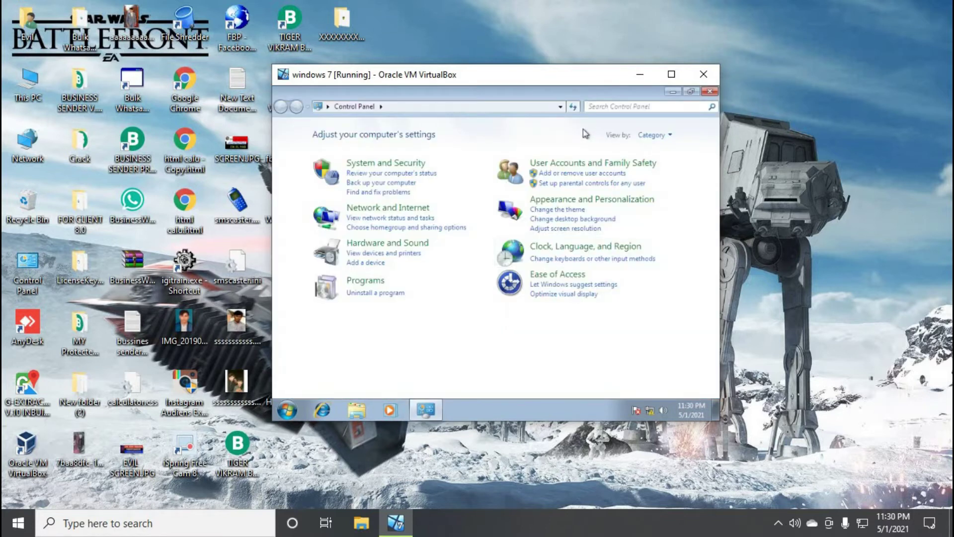
pyautogui.click(560, 162)
pyautogui.click(444, 134)
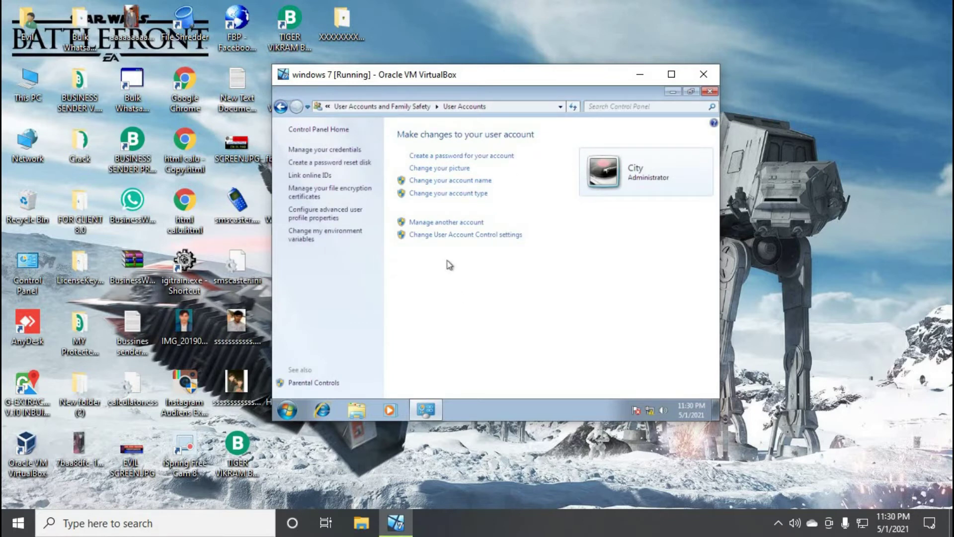
pyautogui.click(708, 92)
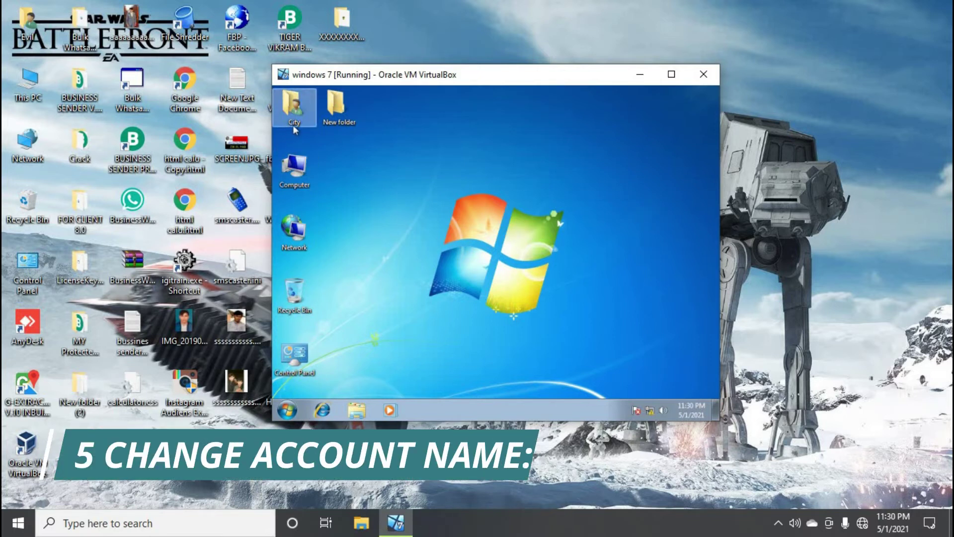
# Rename the administrator account to EVIL in User Accounts, then close Control Panel
pyautogui.doubleClick(294, 354)
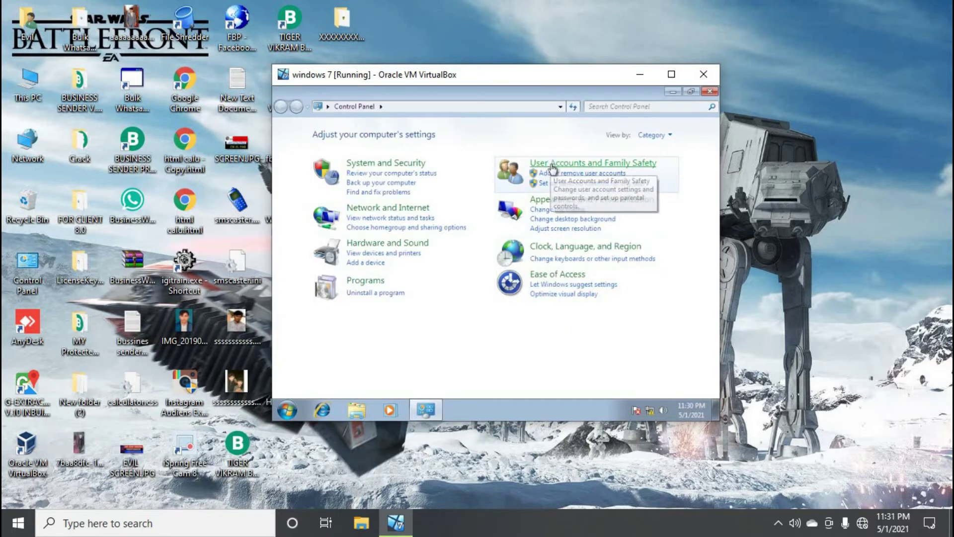
pyautogui.click(552, 162)
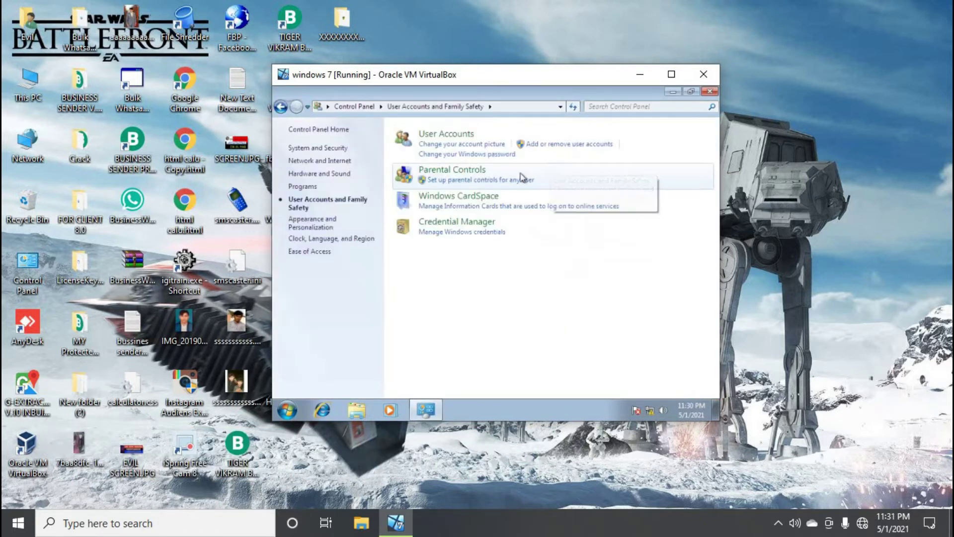
pyautogui.click(447, 135)
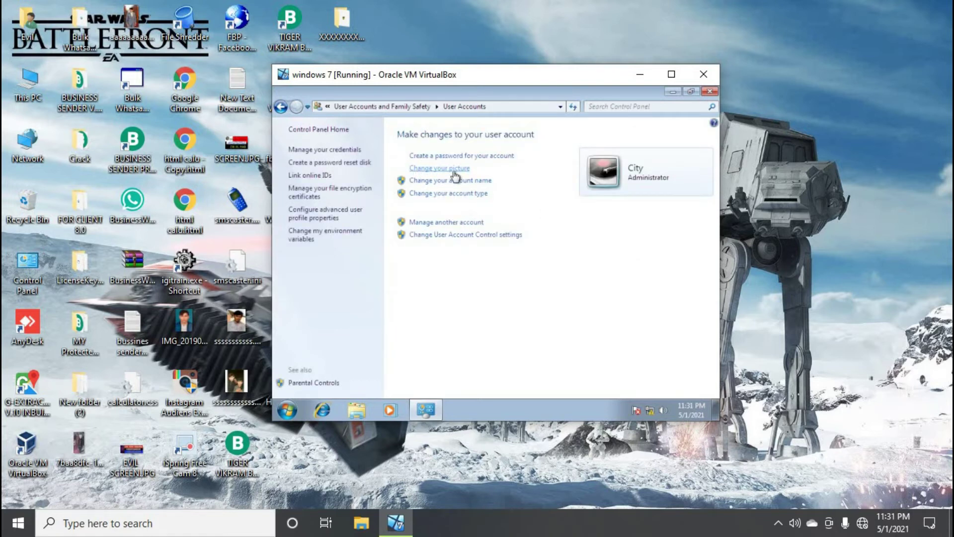
pyautogui.click(445, 183)
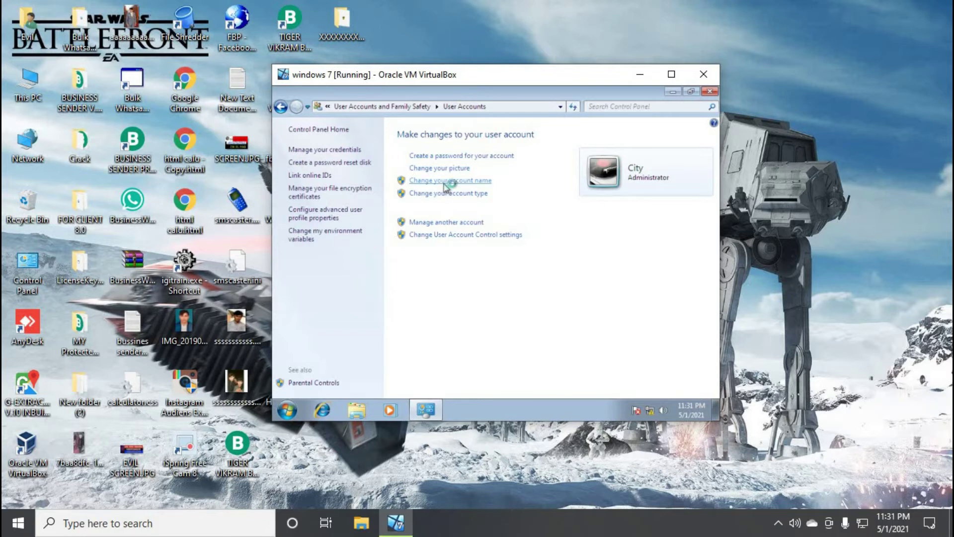
pyautogui.click(359, 200)
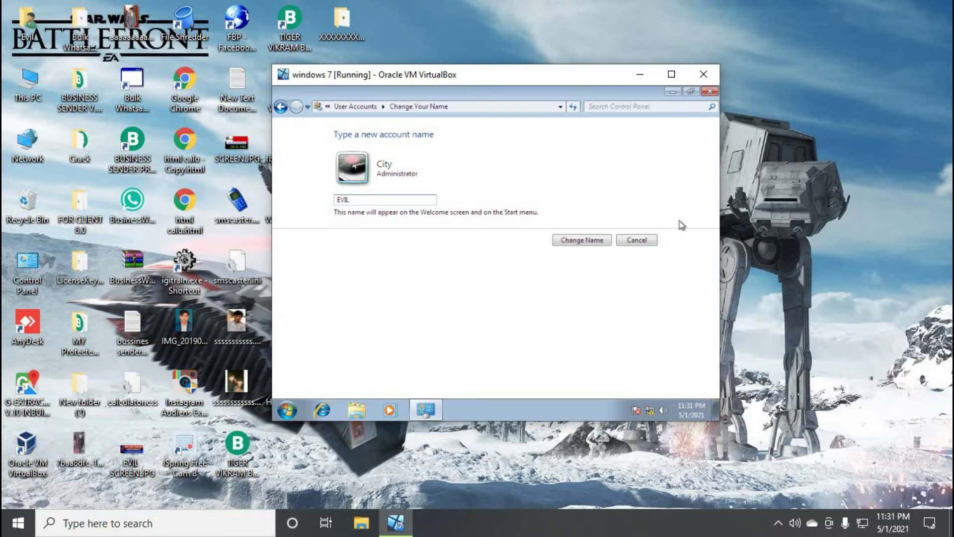
pyautogui.click(591, 243)
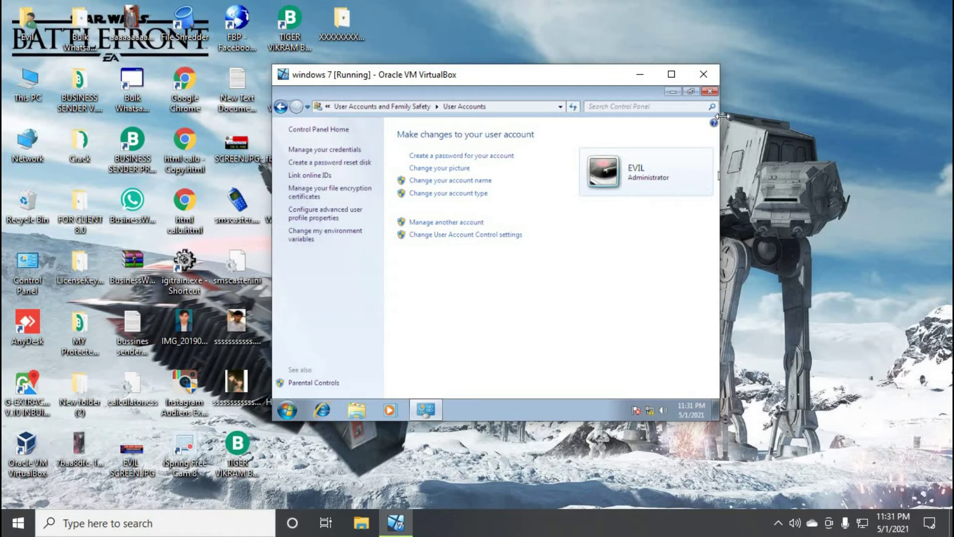
pyautogui.click(709, 92)
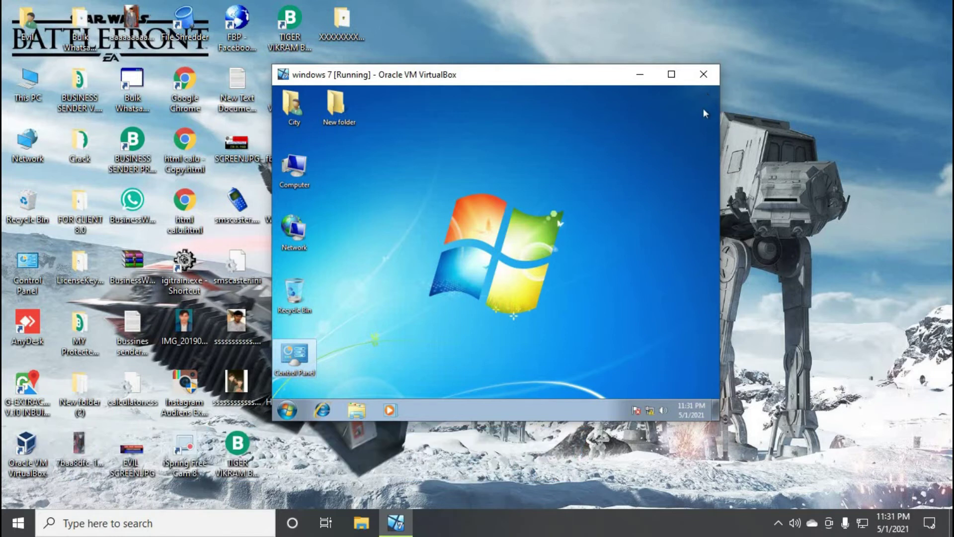
# Minimize the VM and open Windows Security under Update & Security in Windows 10 Settings
pyautogui.click(645, 83)
pyautogui.click(3, 527)
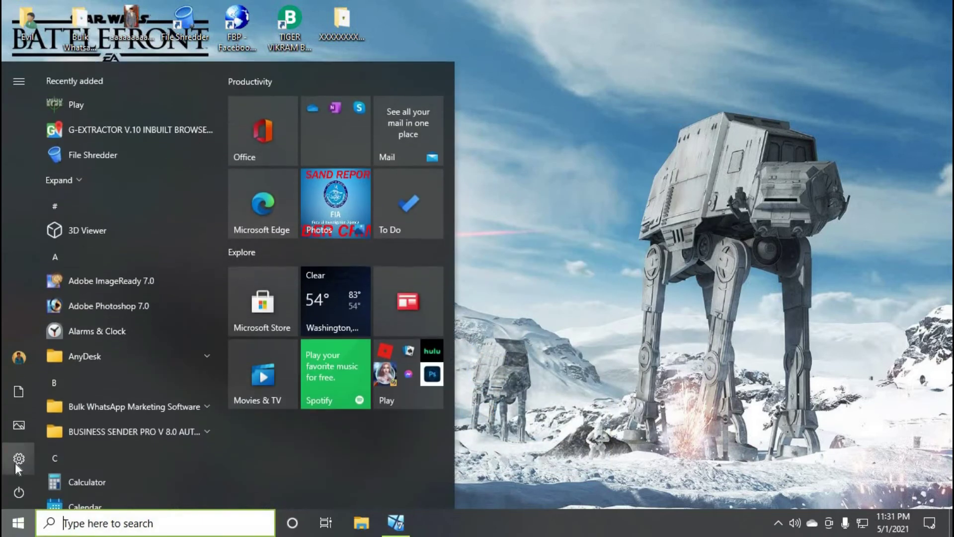
pyautogui.click(15, 460)
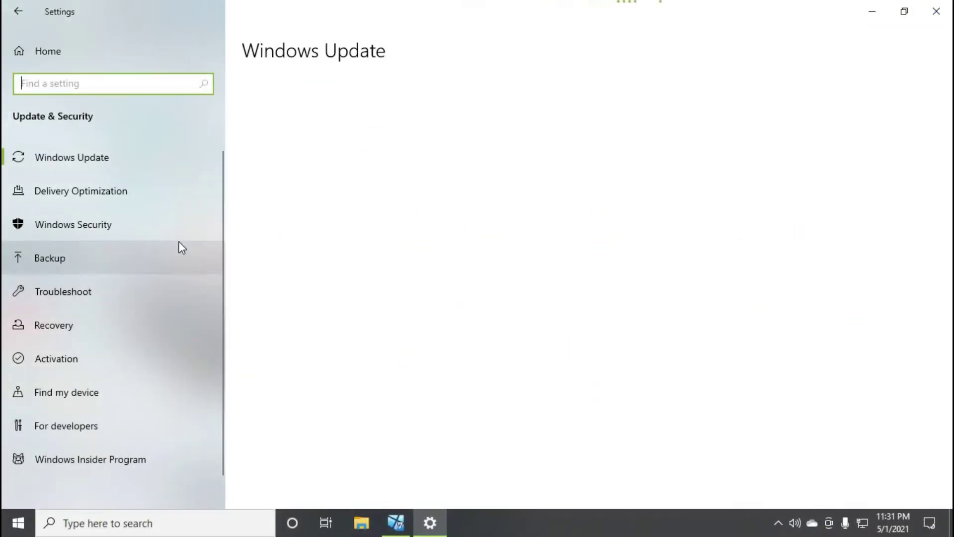
pyautogui.click(145, 226)
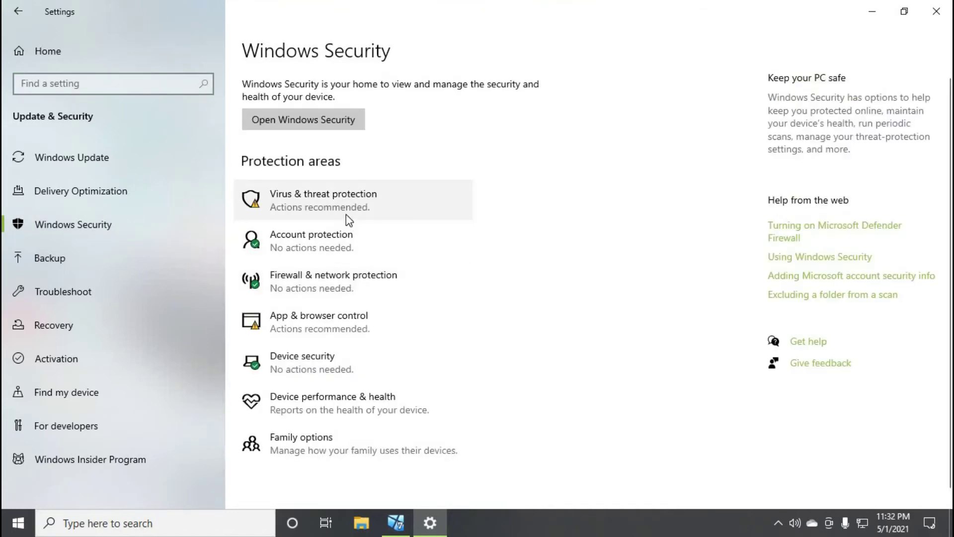
# Turn off Real-time protection in the Virus & threat protection settings
pyautogui.click(345, 214)
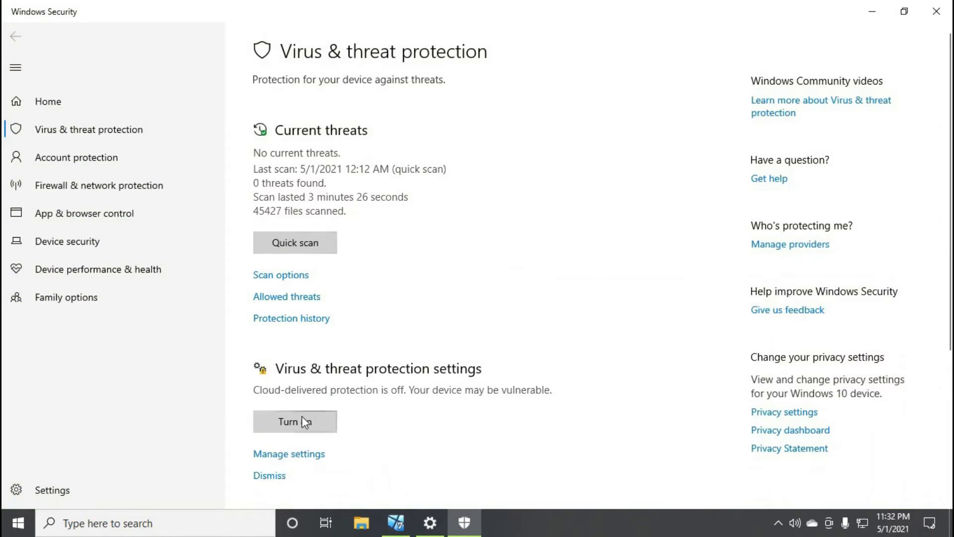
pyautogui.click(294, 453)
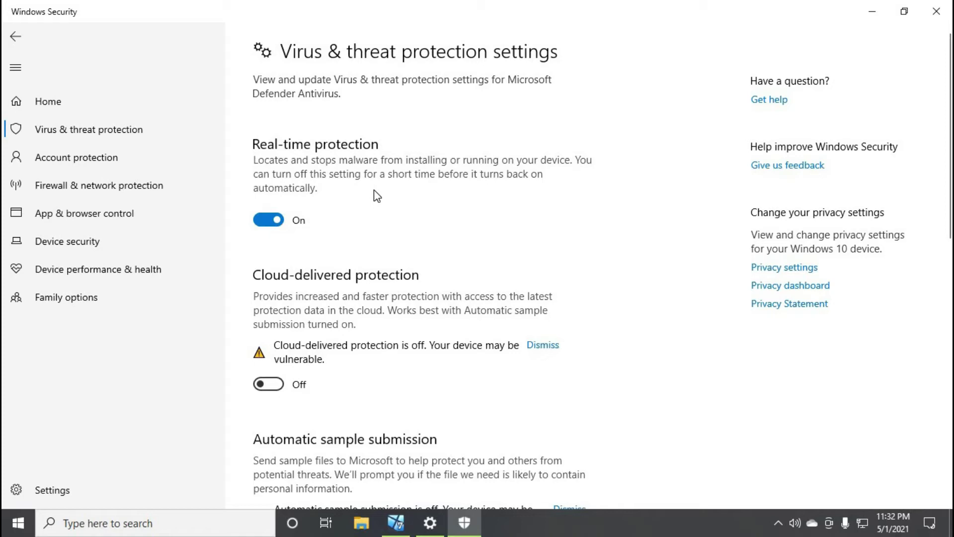
pyautogui.click(274, 223)
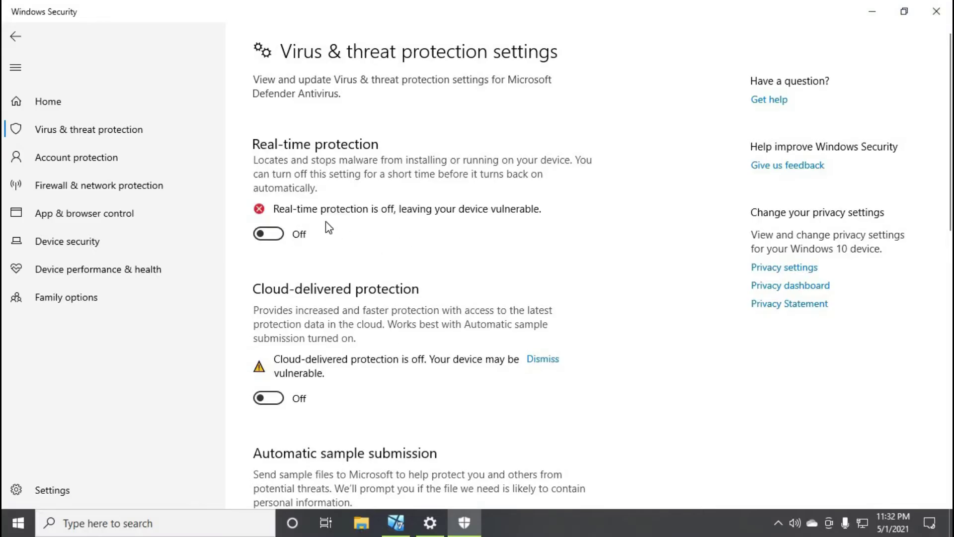
# Turn Real-time protection back on, then close Windows Security and Settings
pyautogui.scroll(-10, 529, 231)
pyautogui.scroll(5, 533, 235)
pyautogui.scroll(5, 534, 237)
pyautogui.click(268, 233)
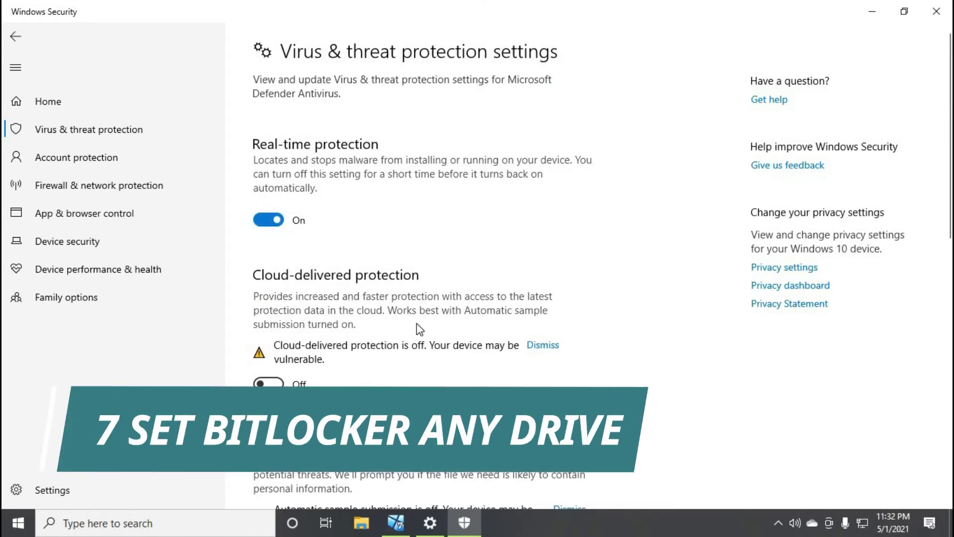
pyautogui.click(936, 11)
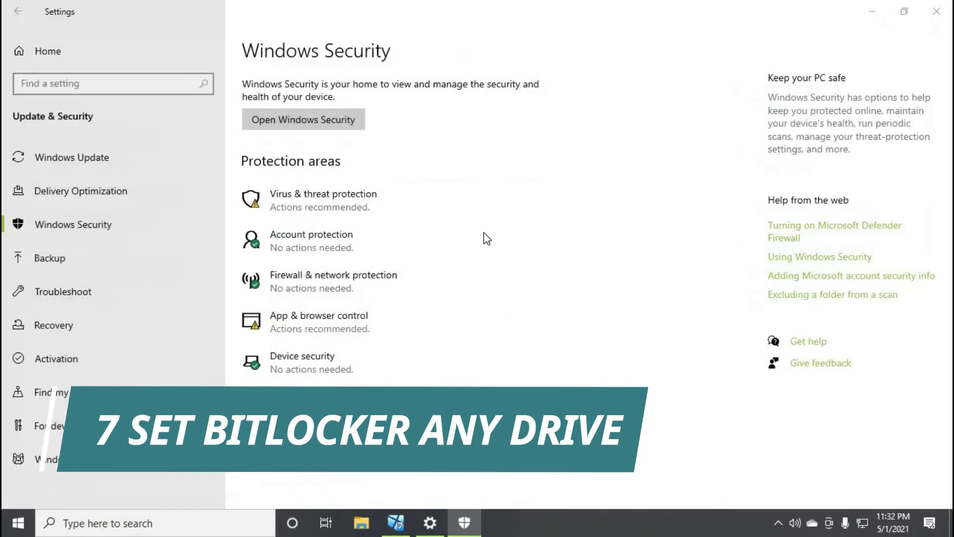
pyautogui.click(936, 11)
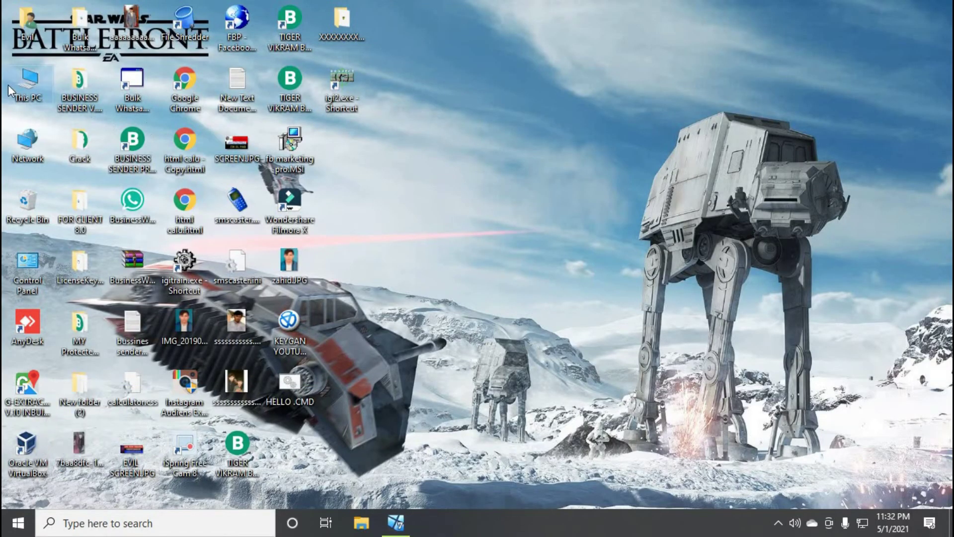
# Try opening locked Local Disk (D:) to show its BitLocker prompt, close Explorer, restore the VM
pyautogui.press('super+e')
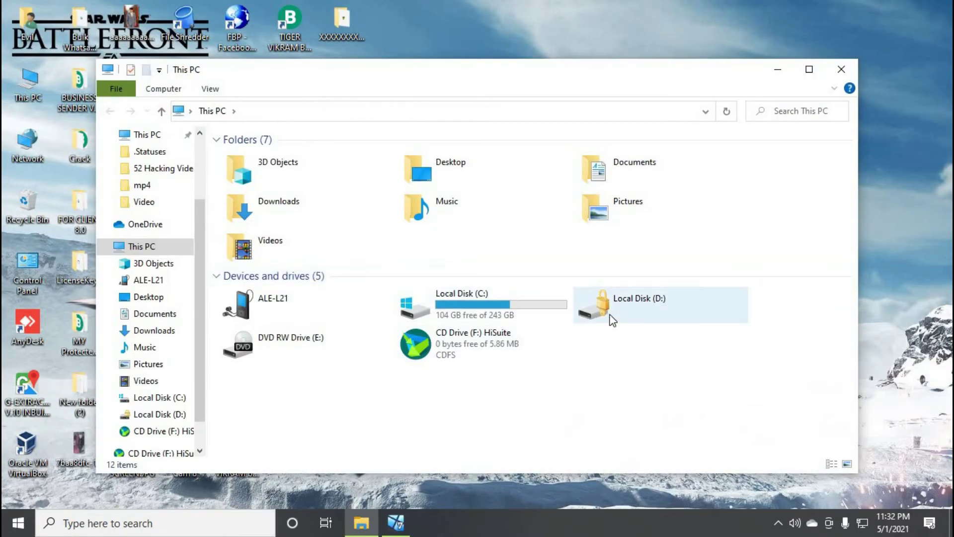
pyautogui.click(613, 310)
pyautogui.doubleClick(634, 308)
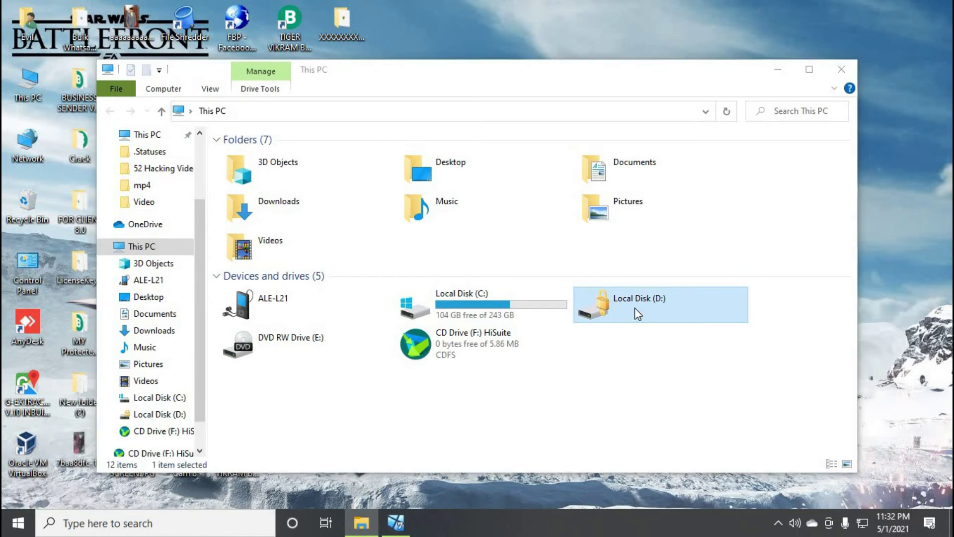
pyautogui.click(664, 383)
pyautogui.click(664, 383)
pyautogui.click(839, 74)
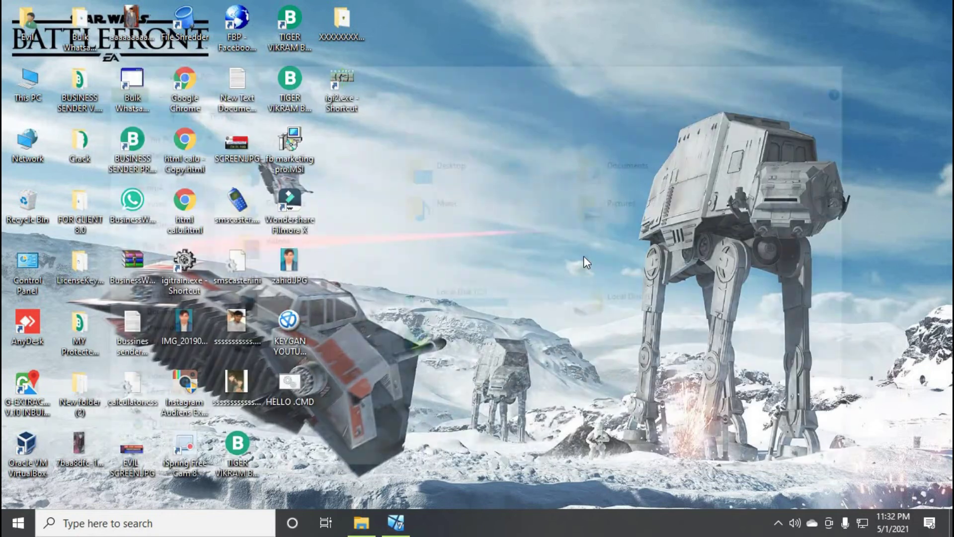
pyautogui.click(396, 523)
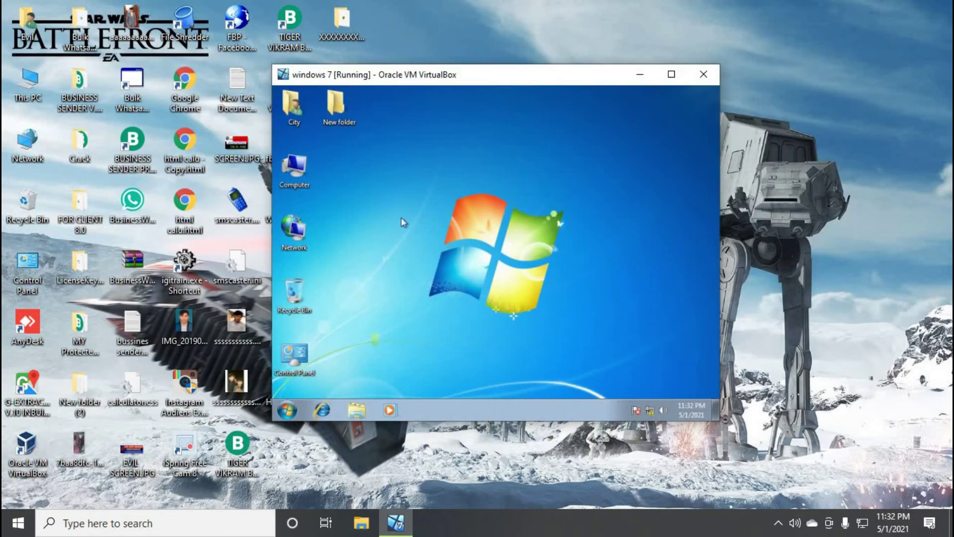
# Inspect the guest's Computer drives and System properties, then open This PC on the host
pyautogui.doubleClick(288, 170)
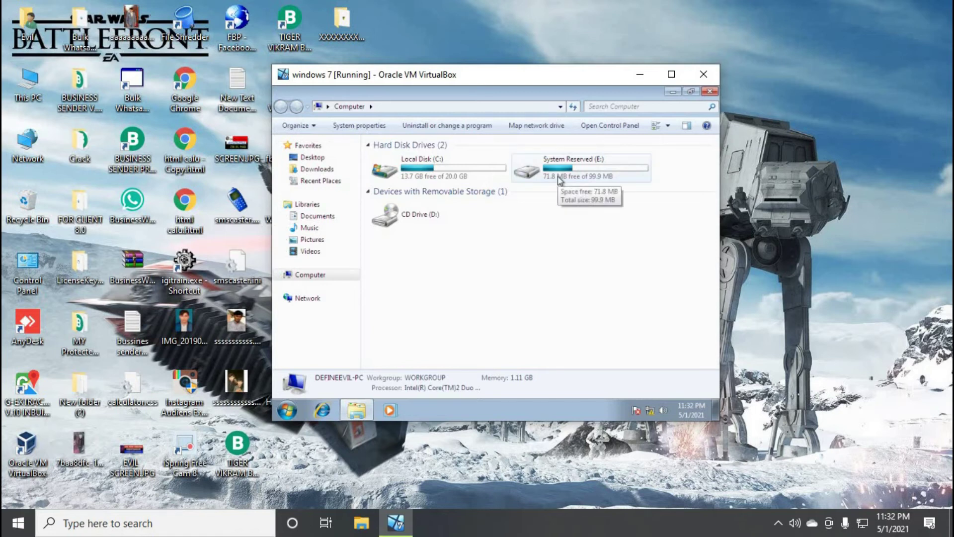
pyautogui.rightClick(515, 255)
pyautogui.click(549, 363)
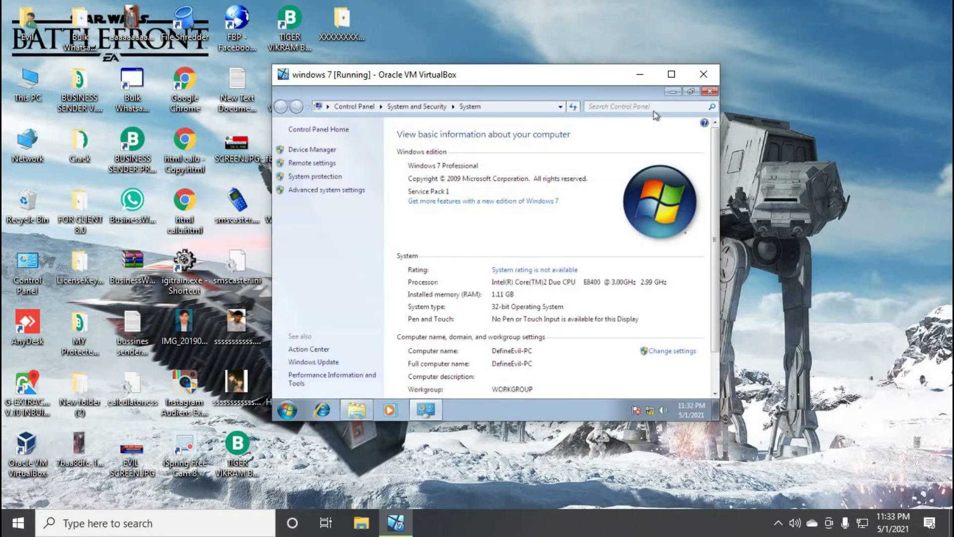
pyautogui.click(709, 91)
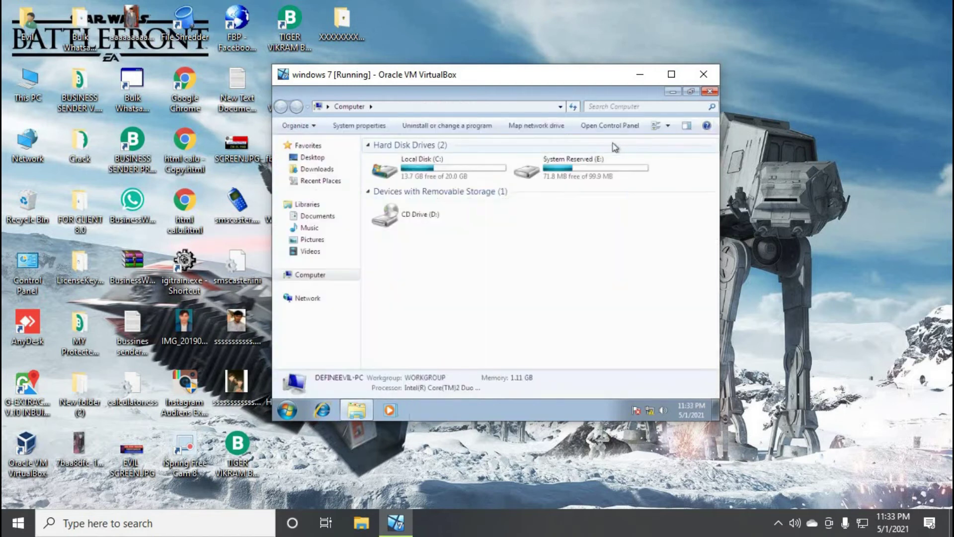
pyautogui.rightClick(585, 172)
pyautogui.click(517, 305)
pyautogui.press('super+e')
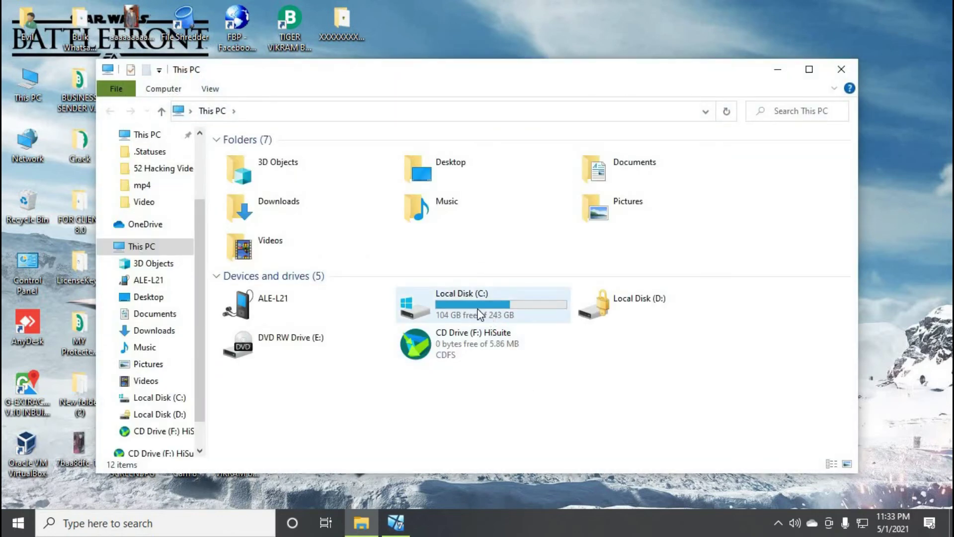
# Start turning on BitLocker for drive C: and cancel the setup
pyautogui.rightClick(477, 308)
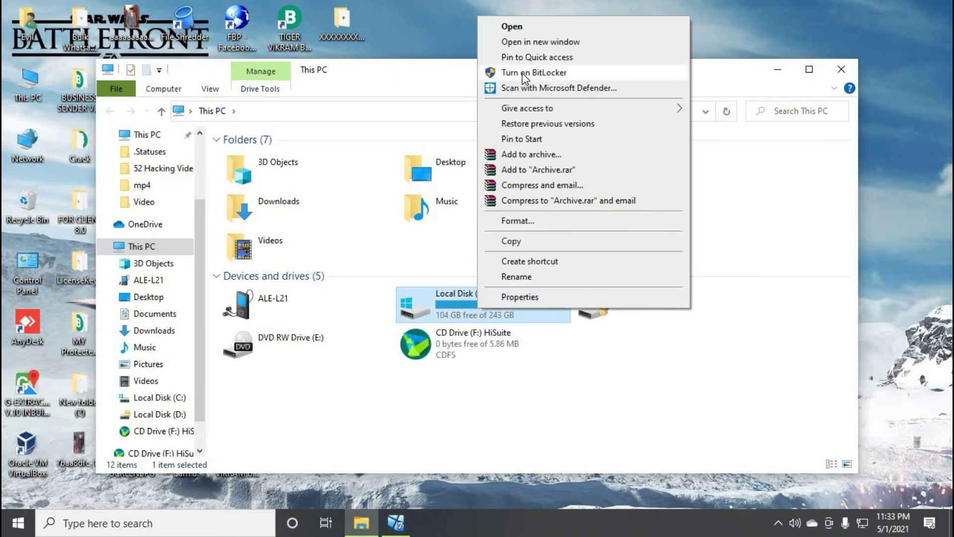
pyautogui.click(528, 73)
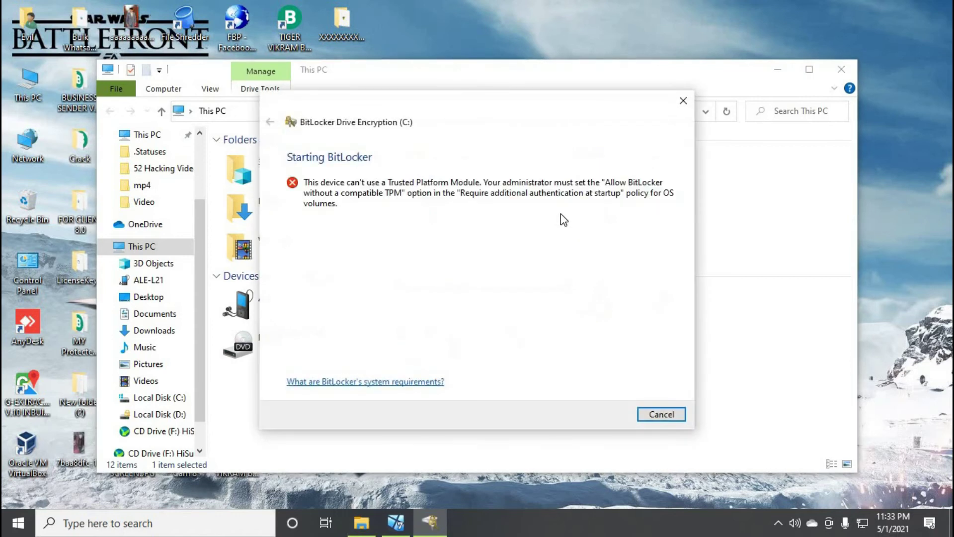
pyautogui.click(661, 414)
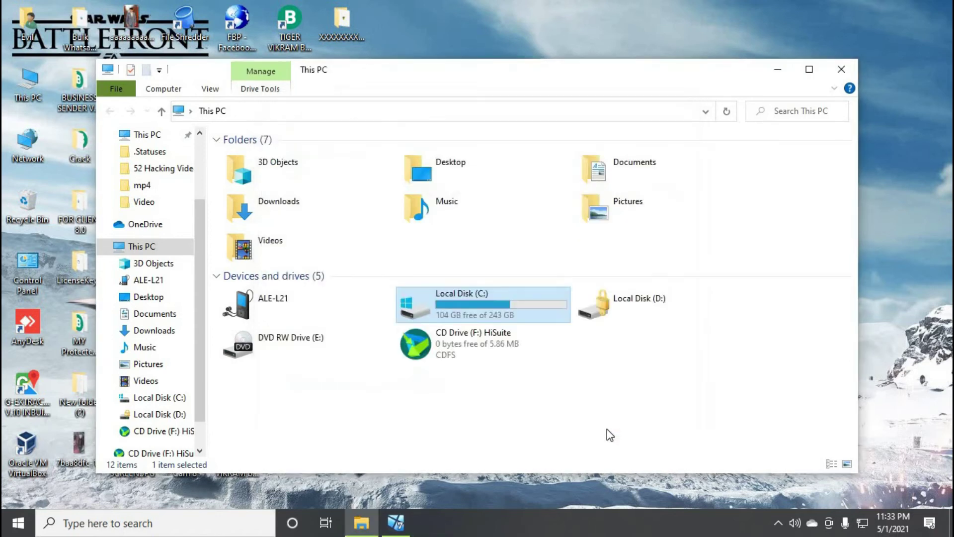
pyautogui.rightClick(334, 342)
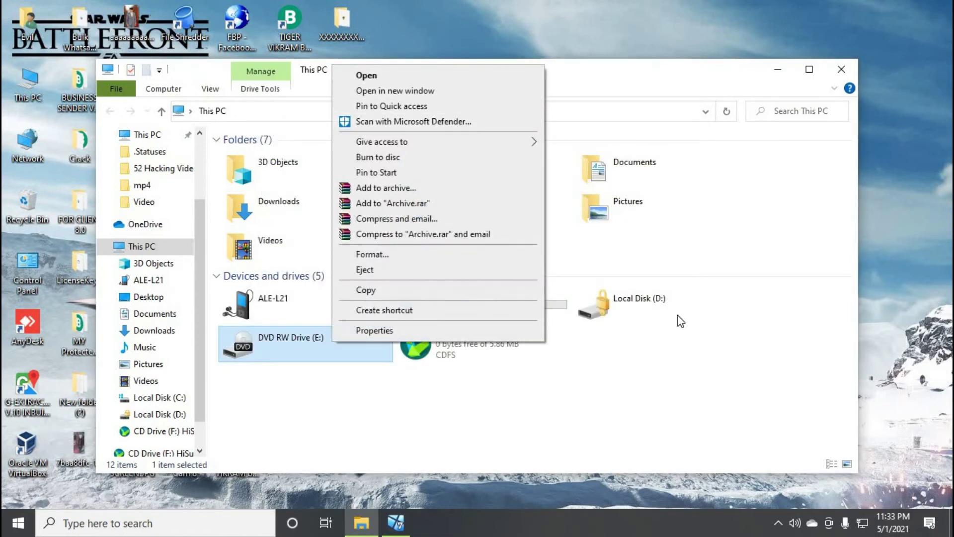
pyautogui.click(666, 336)
# Unlock Local Disk (D:) by entering its BitLocker password
pyautogui.click(645, 299)
pyautogui.doubleClick(645, 299)
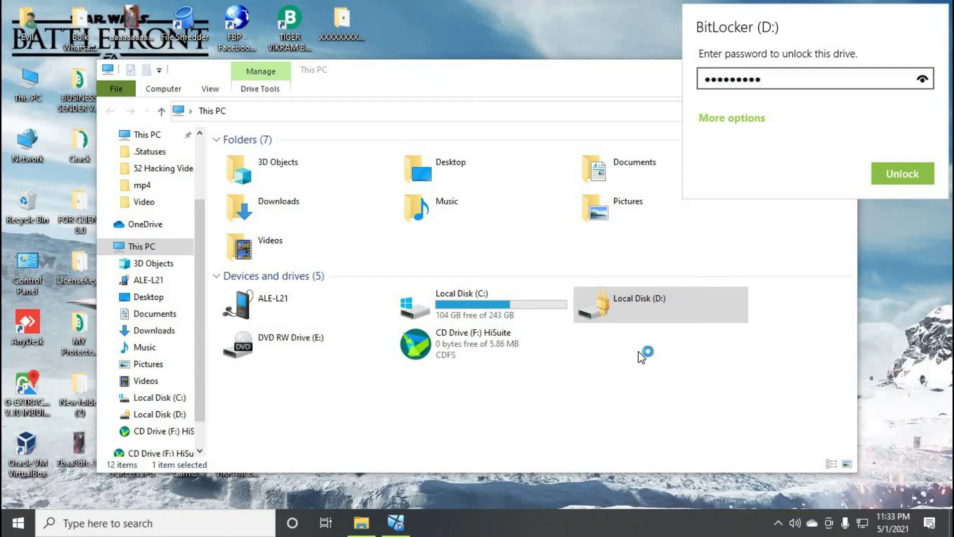
pyautogui.press('Return')
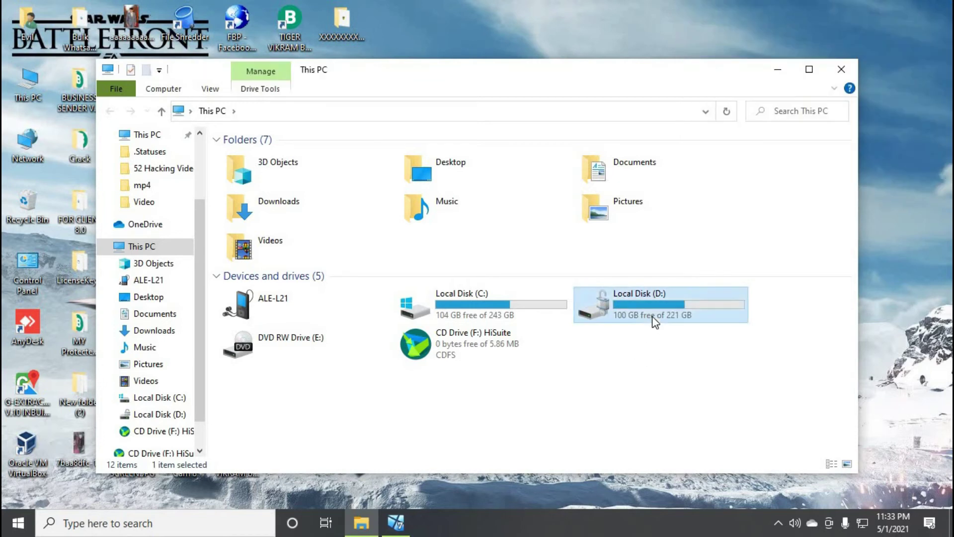
# Begin changing drive D:'s BitLocker password, then cancel the change
pyautogui.rightClick(653, 318)
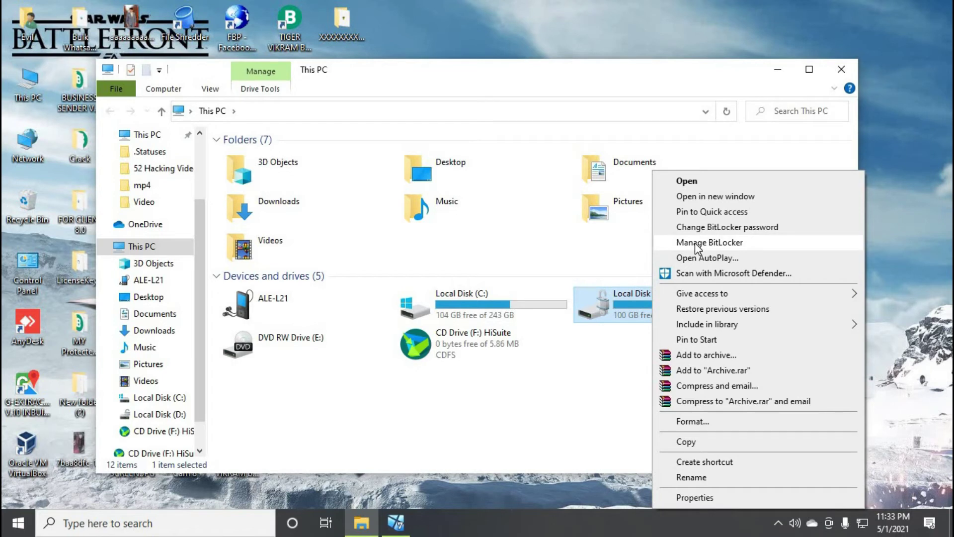
pyautogui.rightClick(477, 303)
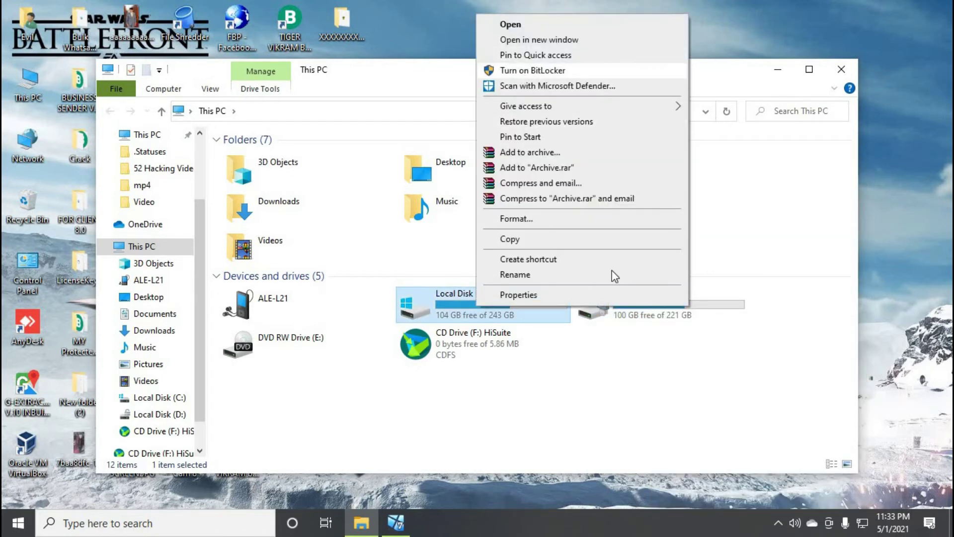
pyautogui.click(643, 324)
pyautogui.rightClick(642, 321)
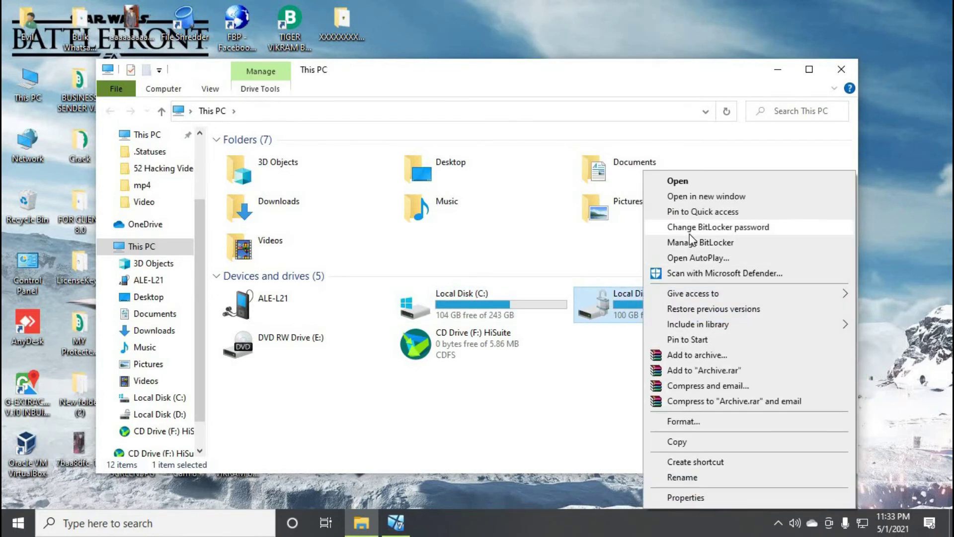
pyautogui.click(686, 228)
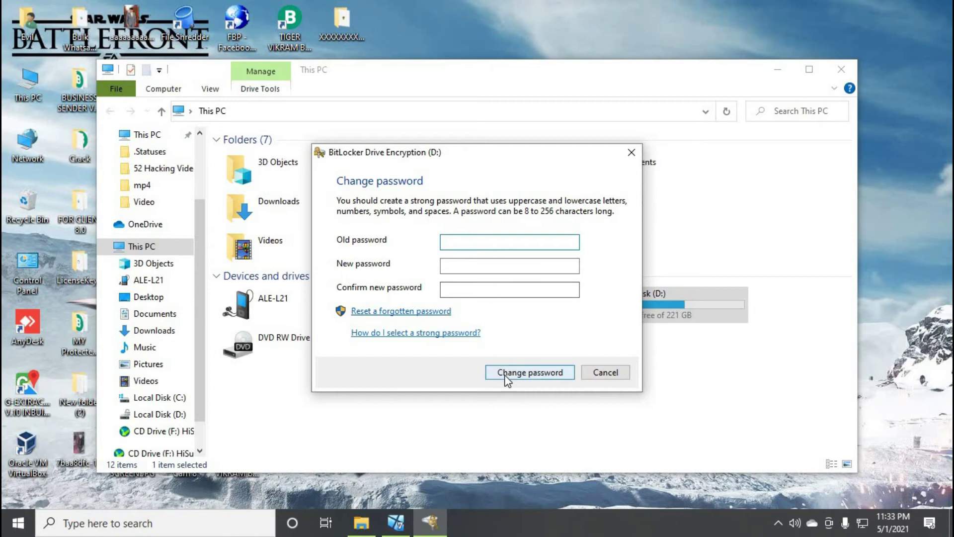
pyautogui.click(594, 377)
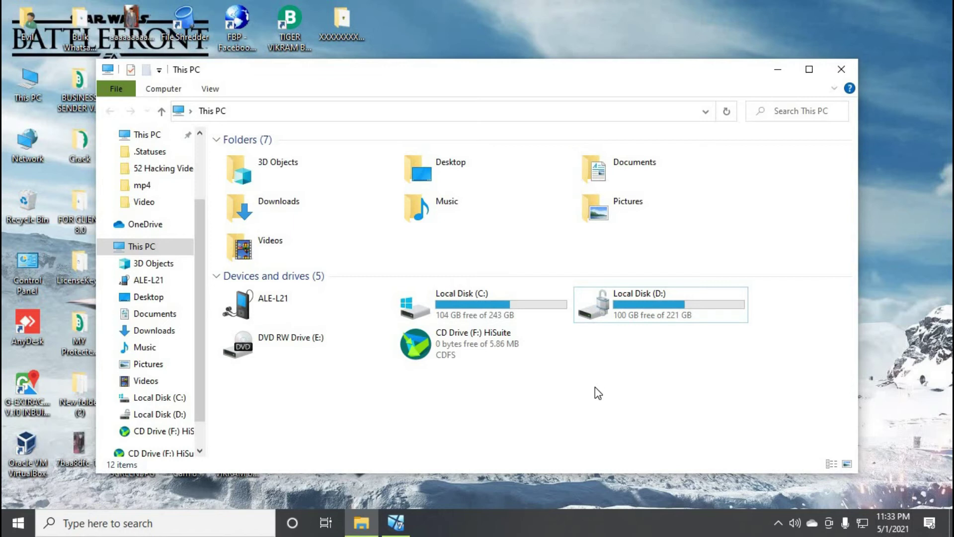
# Select drive D: and close the This PC window
pyautogui.rightClick(637, 328)
pyautogui.click(631, 301)
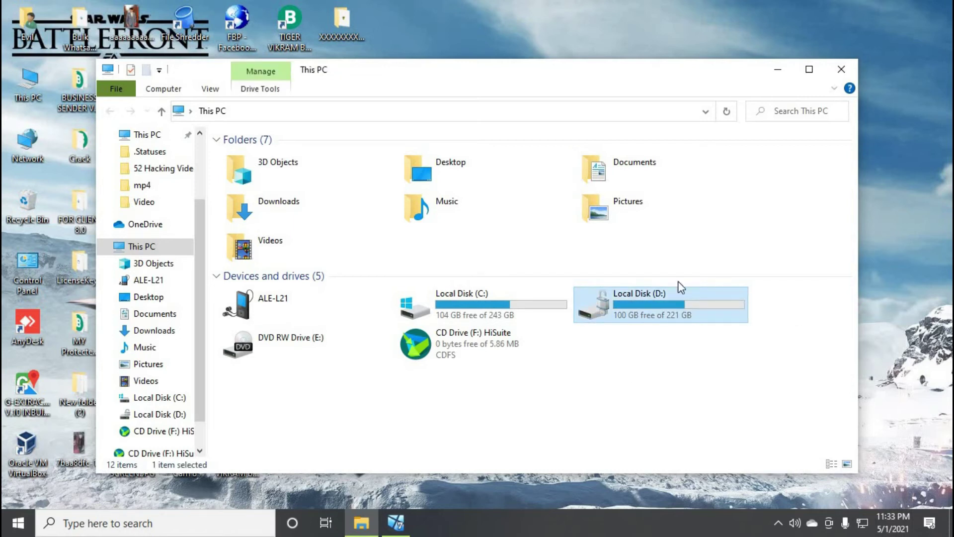
pyautogui.click(839, 69)
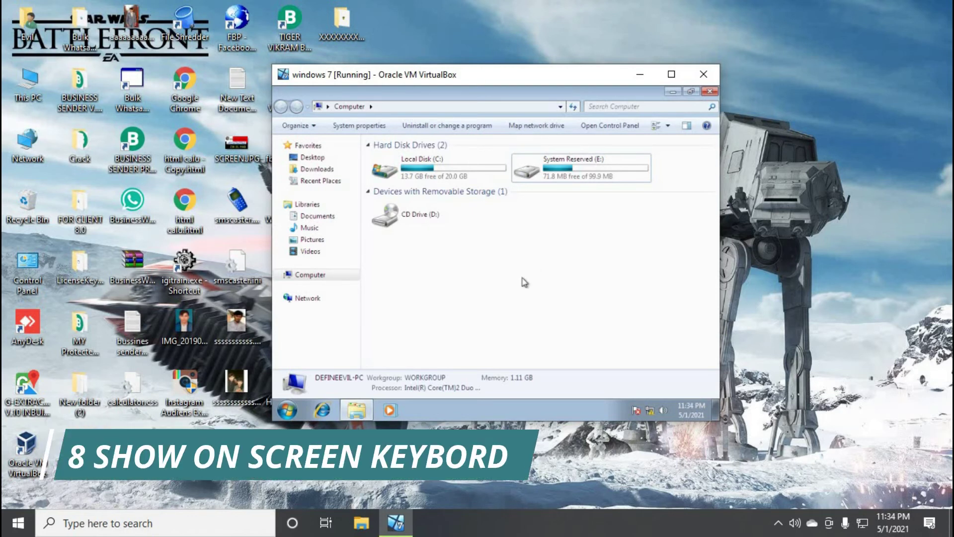
# Close Computer and start the On-Screen Keyboard from Control Panel's Ease of Access Center
pyautogui.click(710, 92)
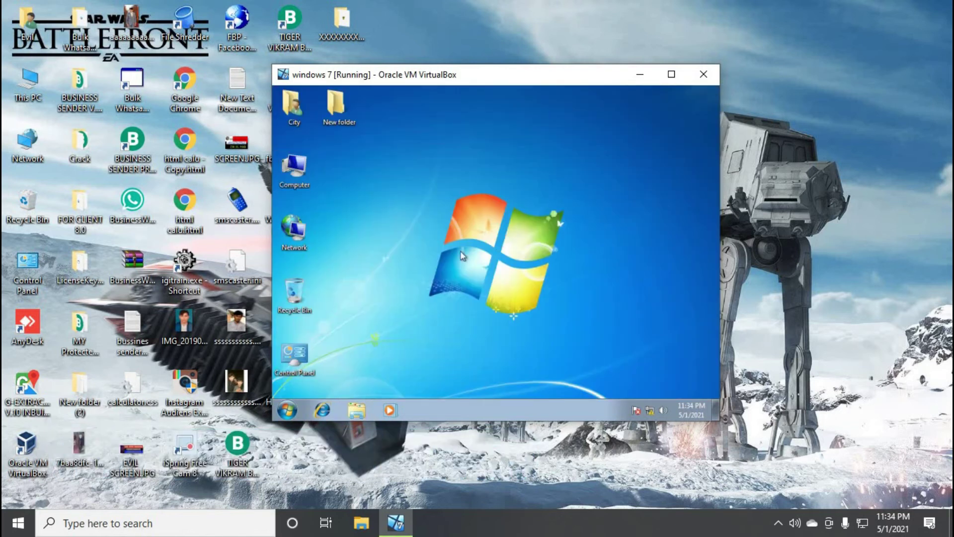
pyautogui.doubleClick(304, 355)
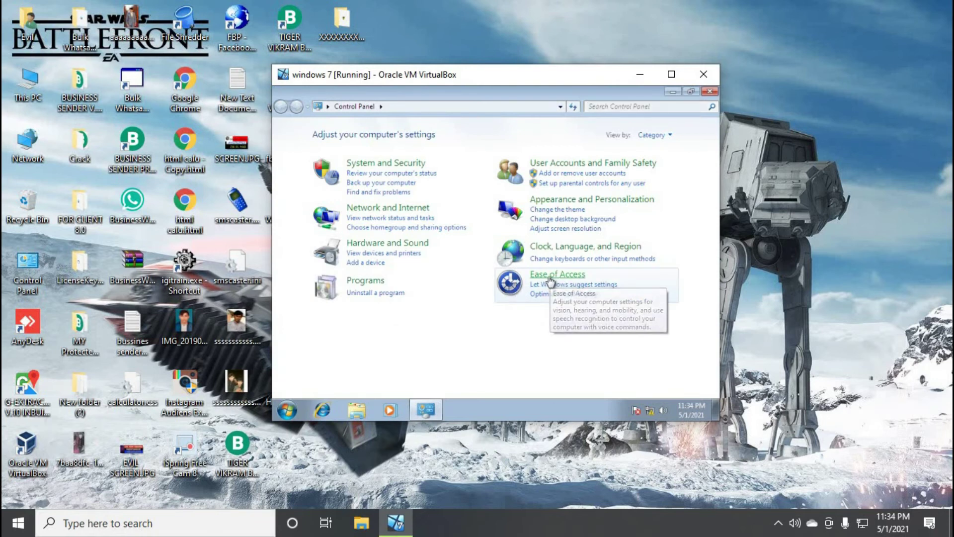
pyautogui.click(549, 279)
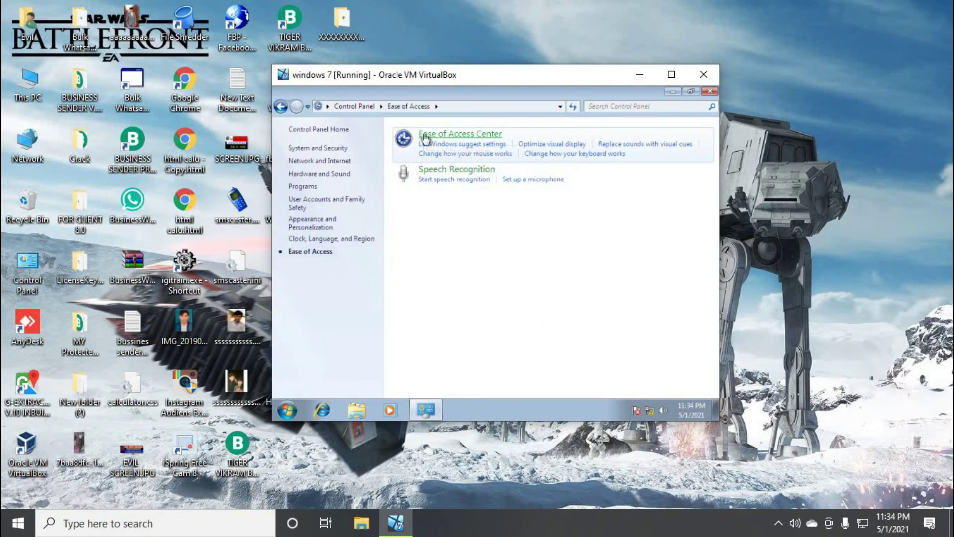
pyautogui.click(564, 177)
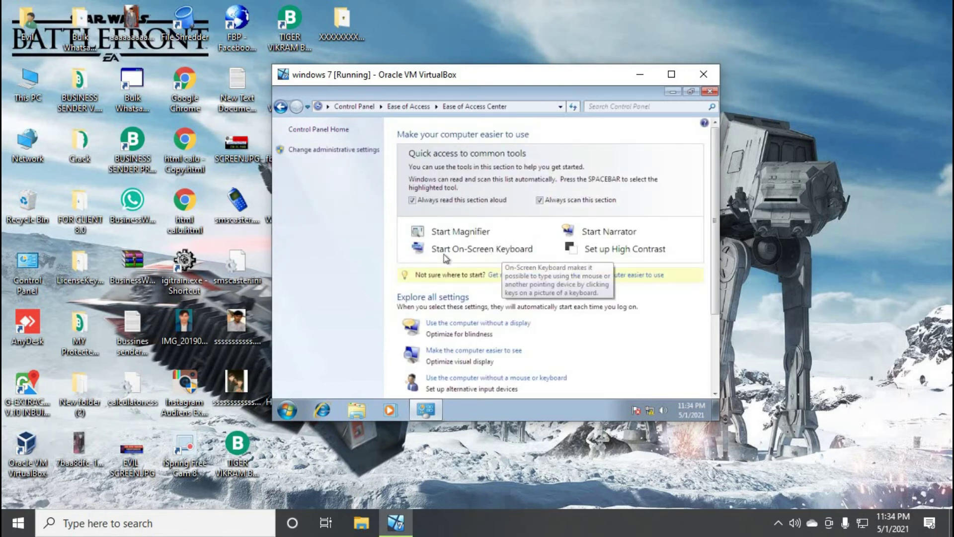
pyautogui.click(443, 252)
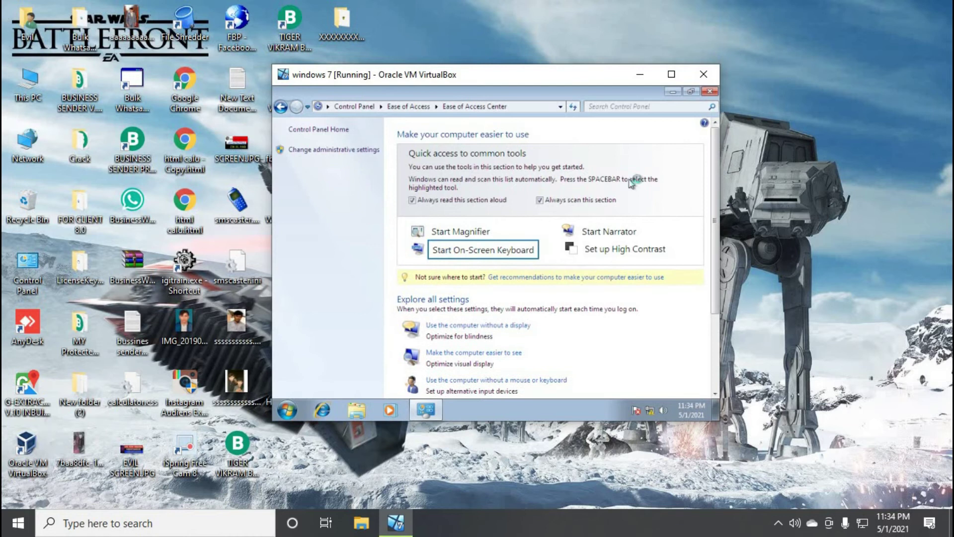
# Close Control Panel, then move the On-Screen Keyboard aside and close it
pyautogui.click(709, 91)
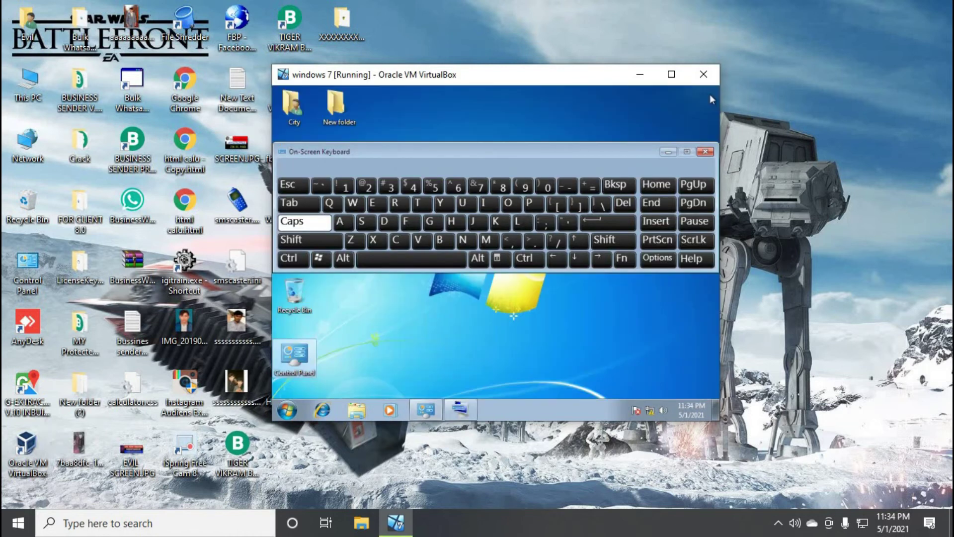
pyautogui.moveTo(691, 157); pyautogui.dragTo(517, 168)
pyautogui.click(530, 163)
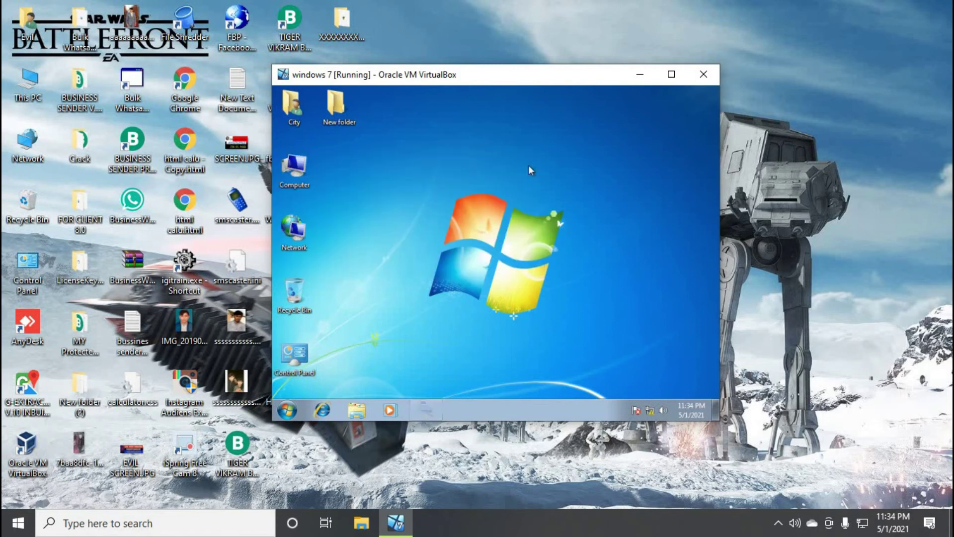
pyautogui.click(635, 76)
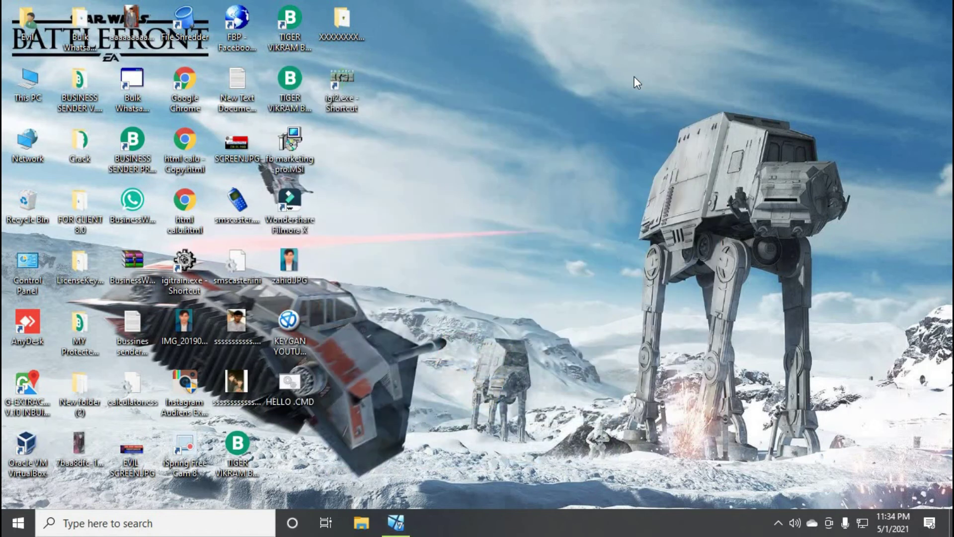
pyautogui.press('super+r')
pyautogui.write('osk')
pyautogui.press('Return')
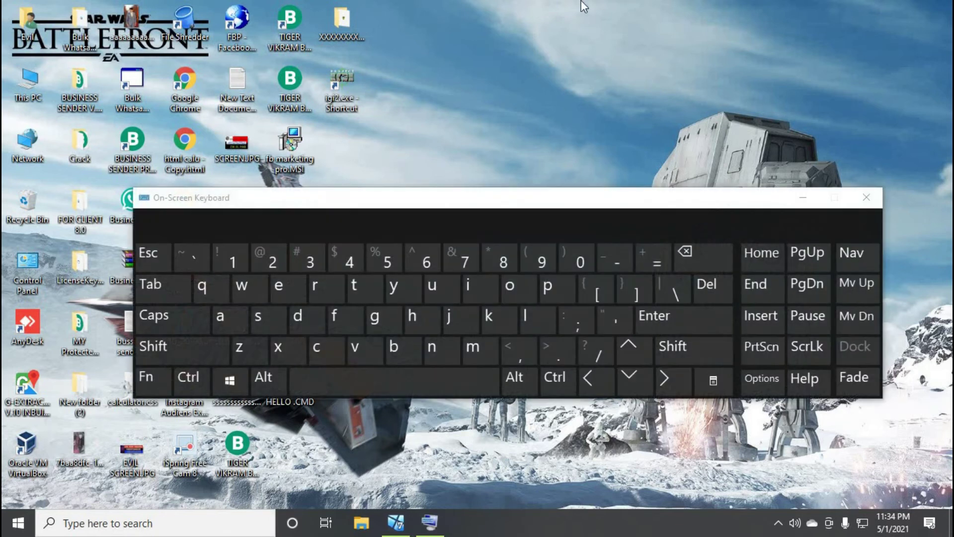
pyautogui.click(867, 198)
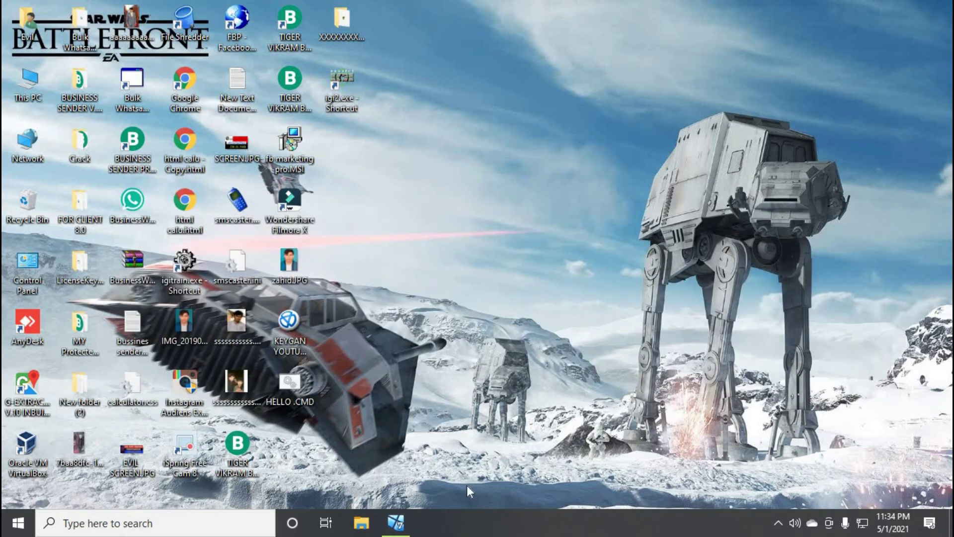
pyautogui.click(409, 524)
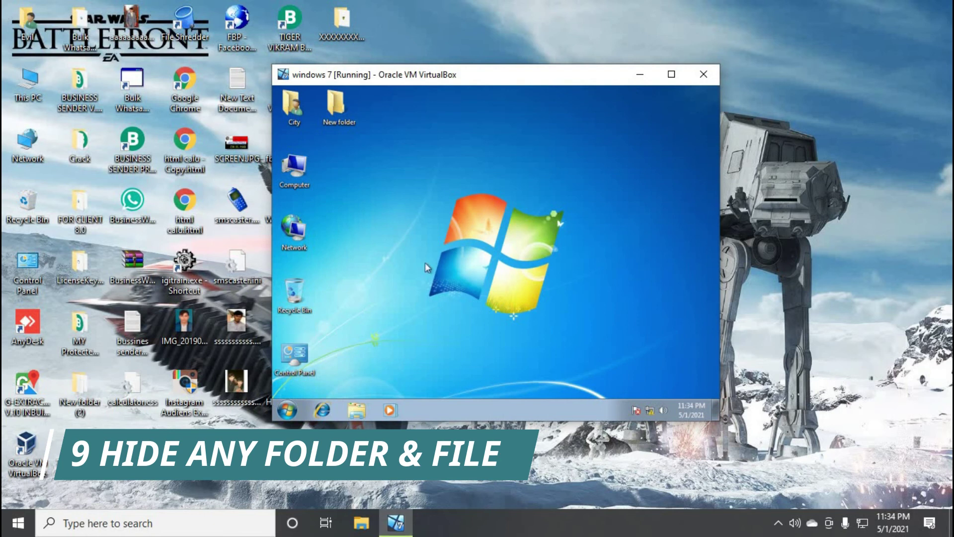
# Minimize the VM and open Local Disk (D:) in a maximized File Explorer window
pyautogui.click(640, 74)
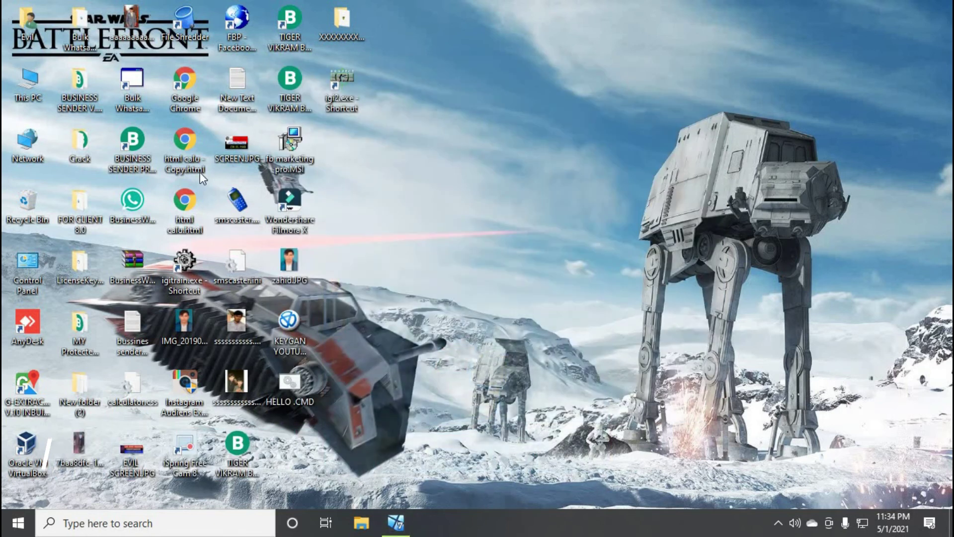
pyautogui.doubleClick(26, 82)
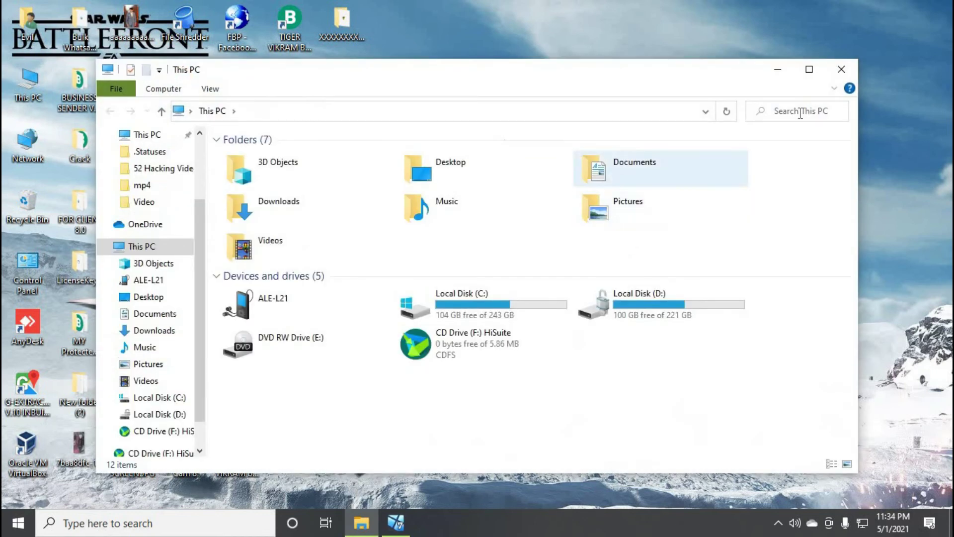
pyautogui.click(805, 73)
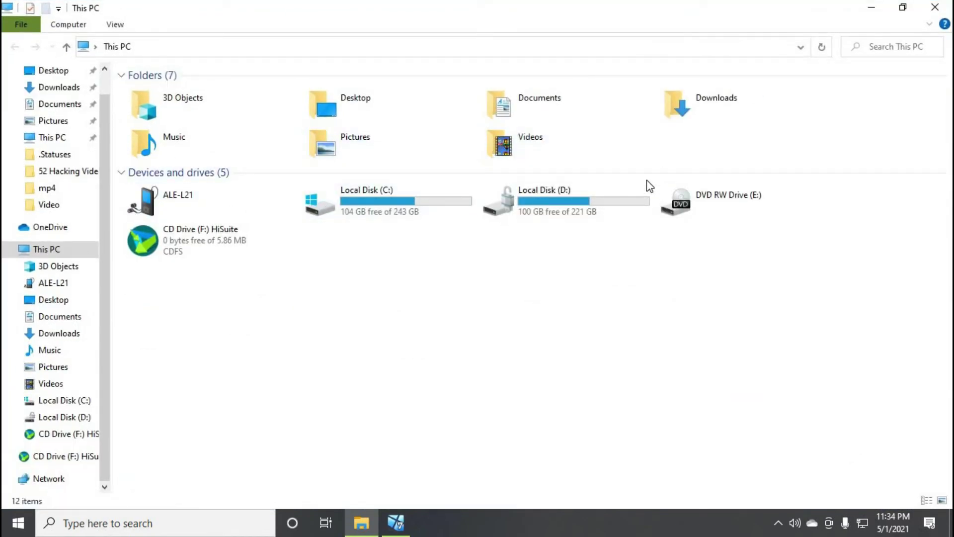
pyautogui.click(605, 210)
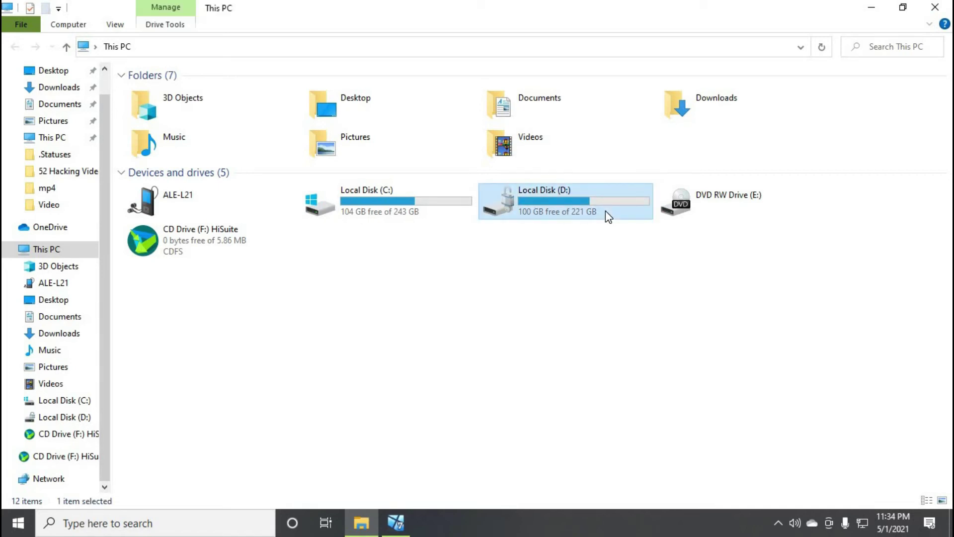
pyautogui.doubleClick(605, 211)
# Set the Hidden attribute on the Cartoon folder, applying it to its subfolders and files
pyautogui.click(449, 120)
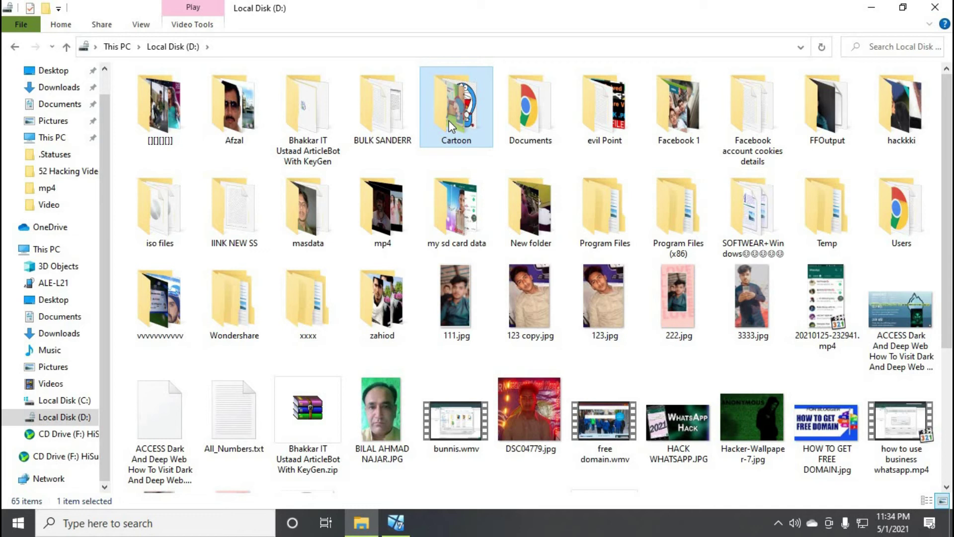
pyautogui.rightClick(449, 120)
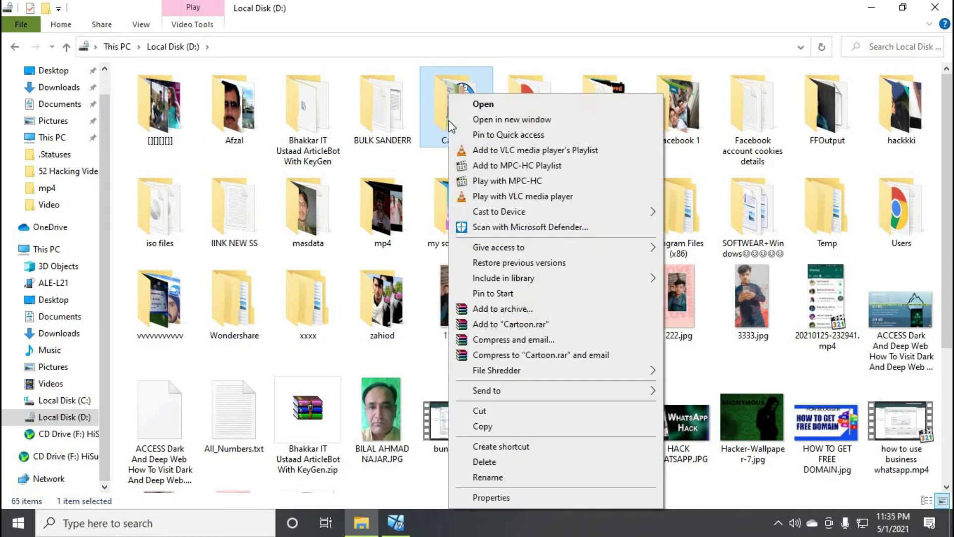
pyautogui.click(507, 496)
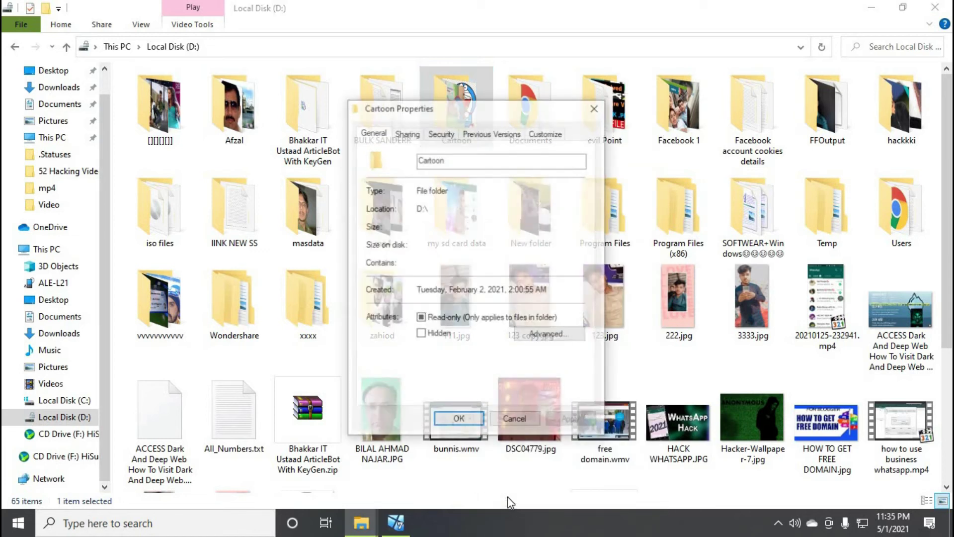
pyautogui.click(438, 338)
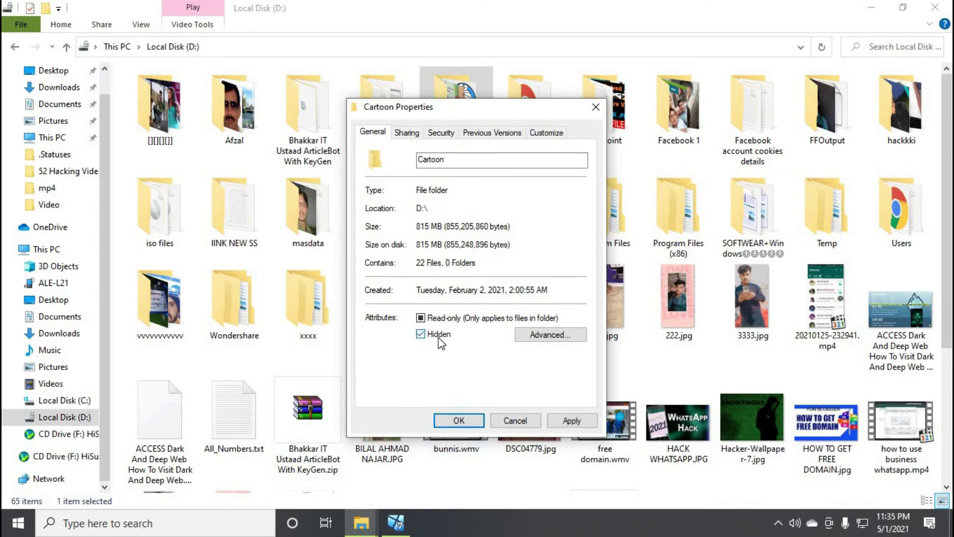
pyautogui.click(559, 419)
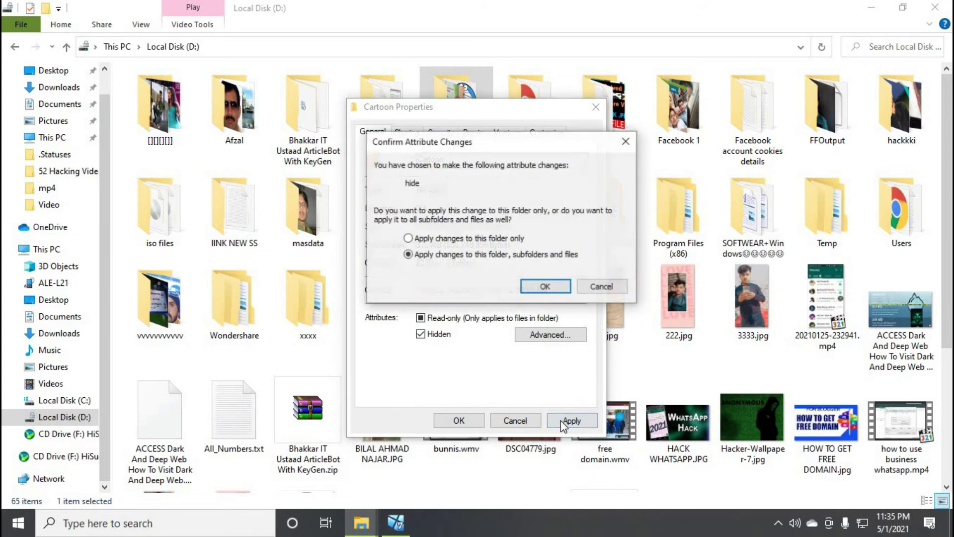
pyautogui.click(540, 291)
pyautogui.click(458, 420)
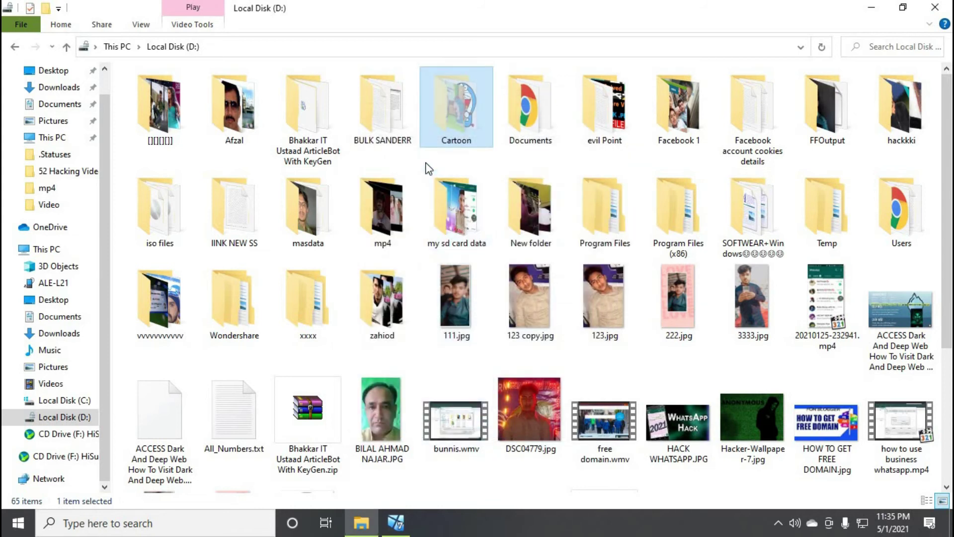
pyautogui.click(426, 166)
# Refresh the folder, then restore the default view settings in Folder Options
pyautogui.rightClick(425, 163)
pyautogui.click(447, 219)
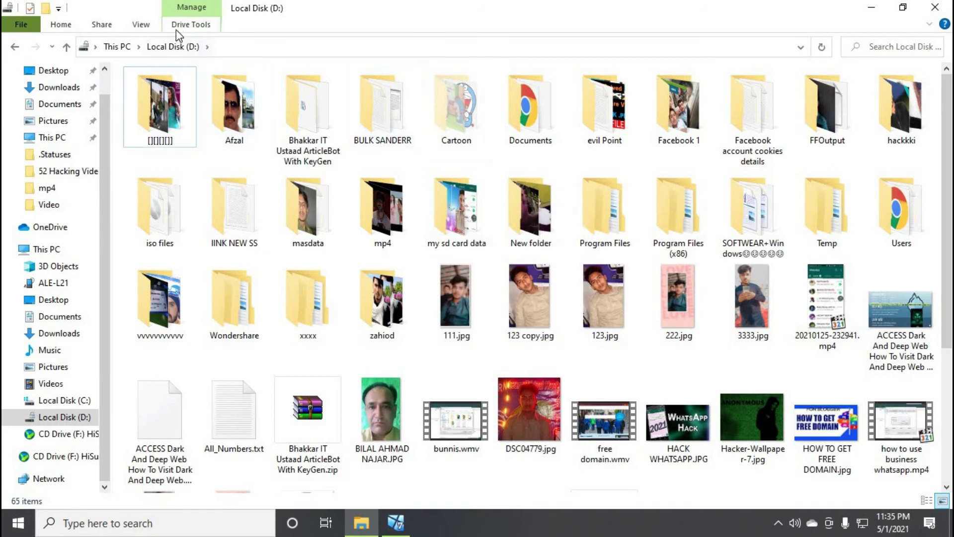
pyautogui.click(140, 25)
pyautogui.click(672, 59)
pyautogui.click(80, 107)
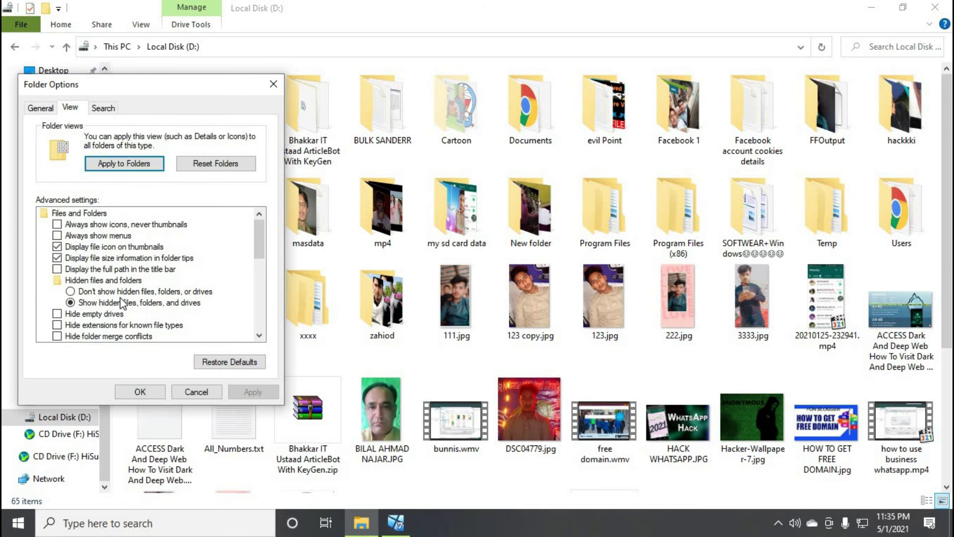
pyautogui.click(219, 361)
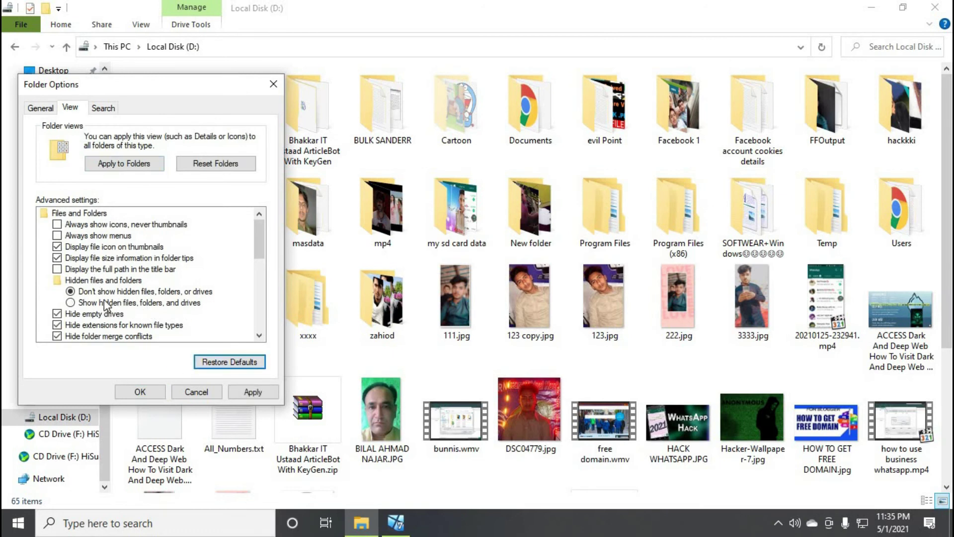
pyautogui.click(246, 391)
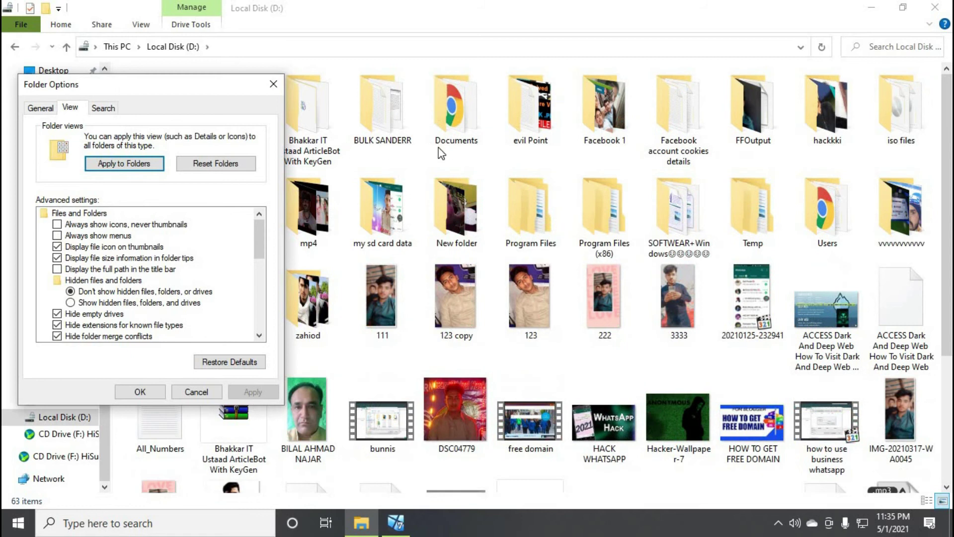
pyautogui.click(147, 391)
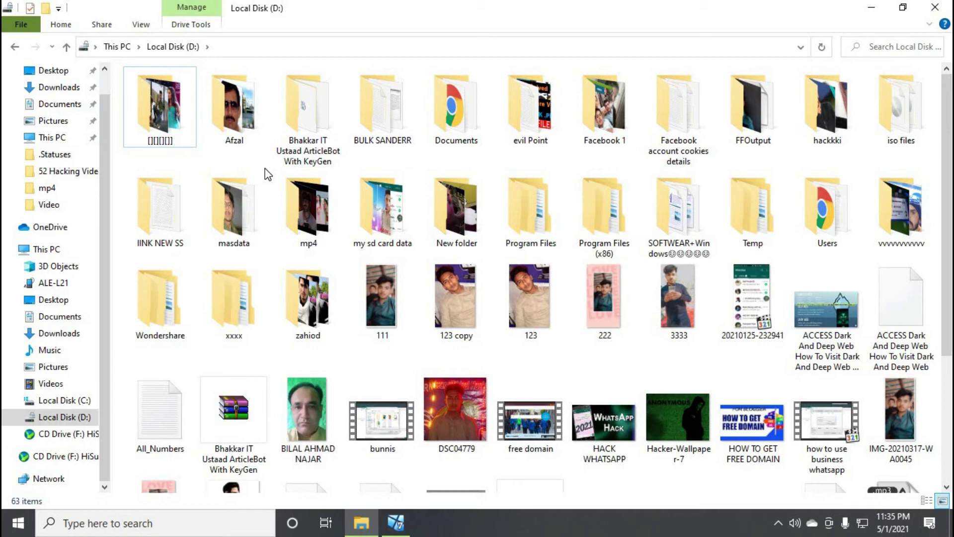
# Turn on 'Show hidden files, folders, and drives' via 'control folders', then select the reappeared Cartoon folder
pyautogui.press('super+r')
pyautogui.write('co')
pyautogui.press('Down')
pyautogui.press('Return')
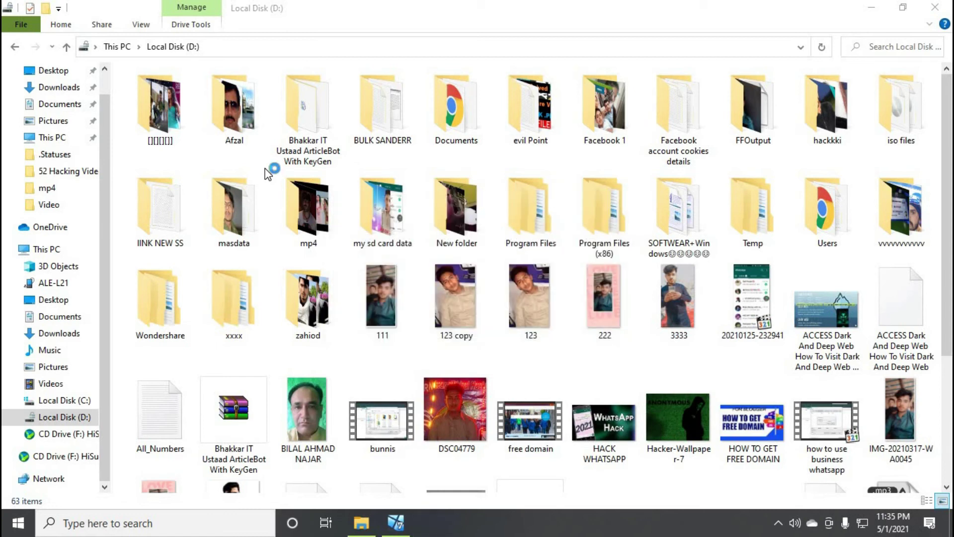
pyautogui.click(396, 134)
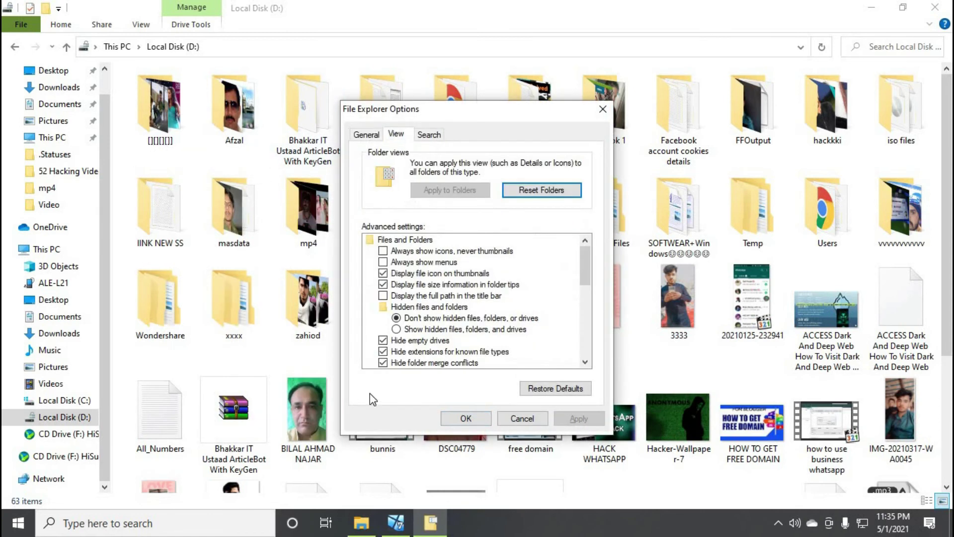
pyautogui.click(417, 332)
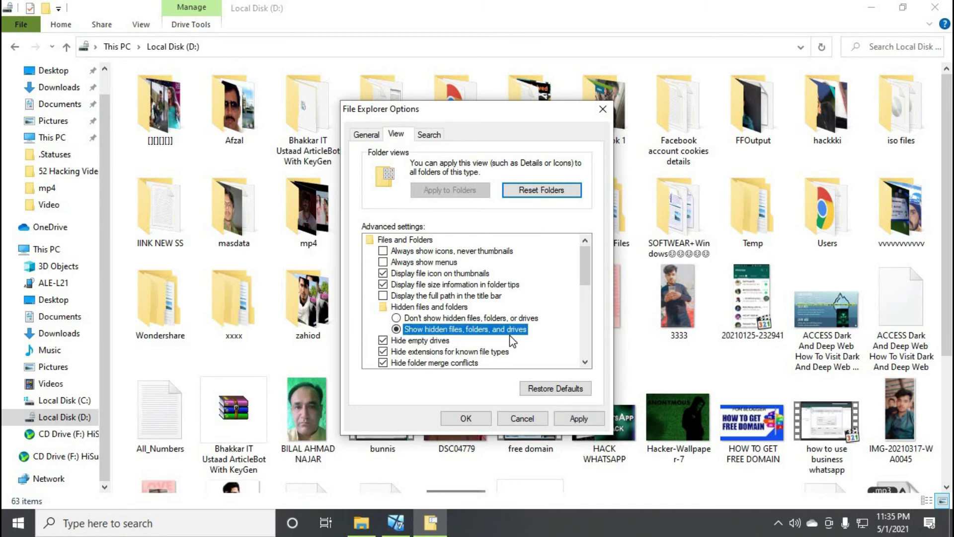
pyautogui.click(474, 420)
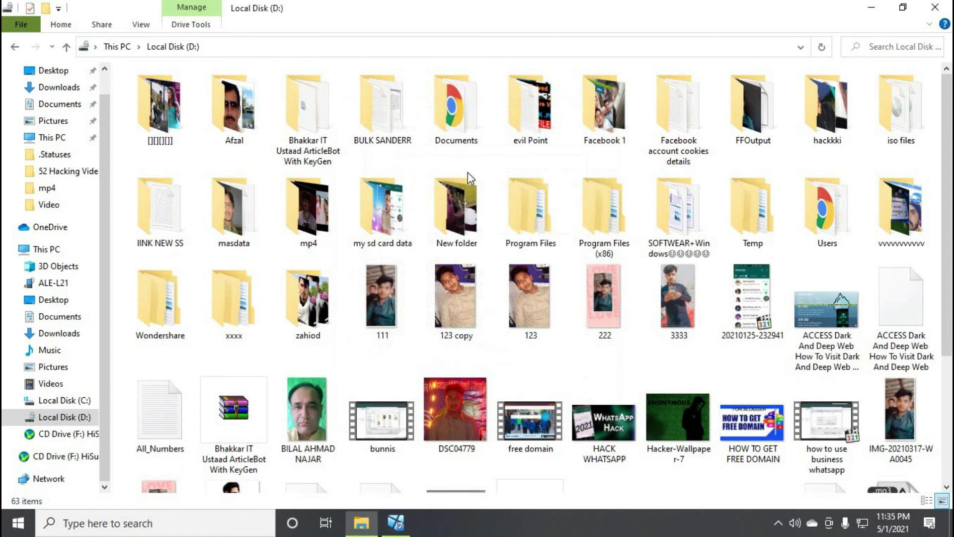
pyautogui.click(462, 144)
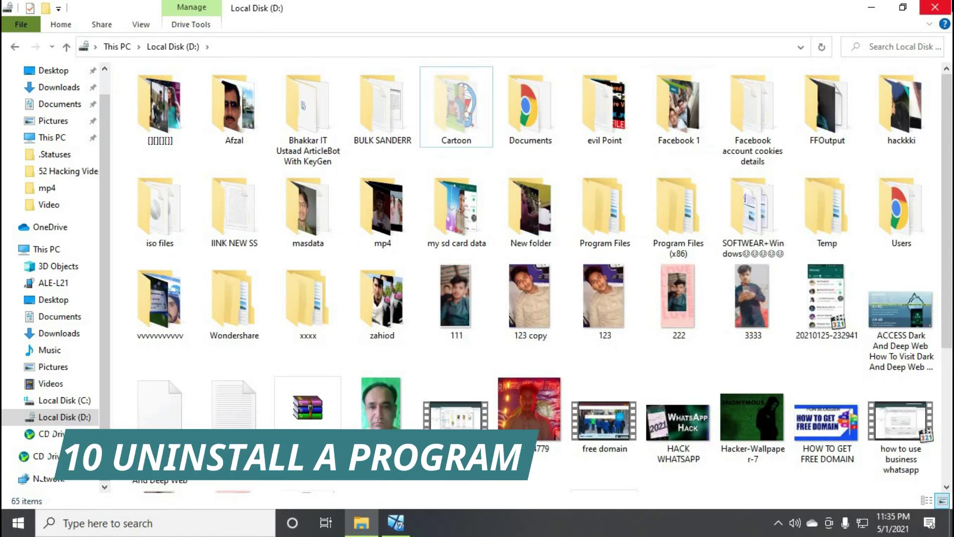
# Close Local Disk (D:) and select VLC media player in Control Panel's installed programs list
pyautogui.click(935, 7)
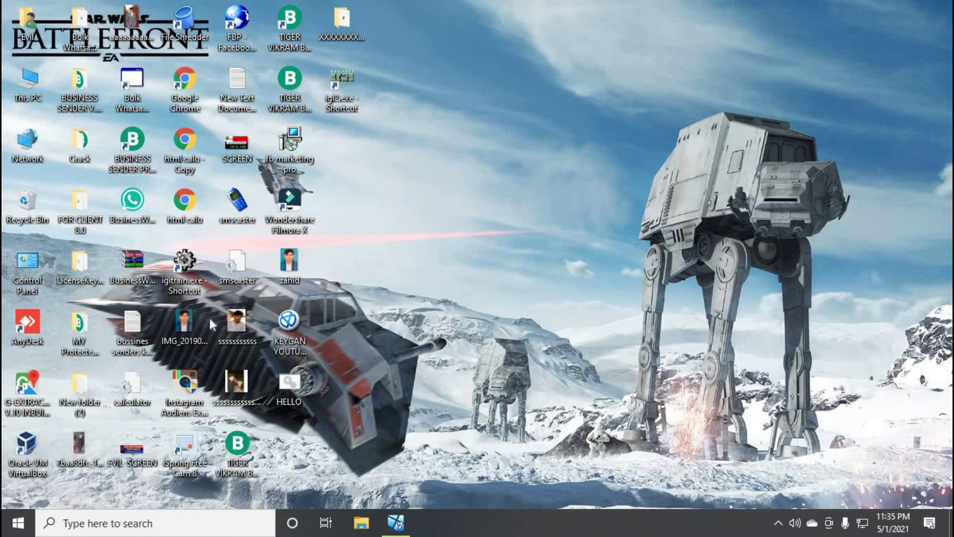
pyautogui.doubleClick(19, 270)
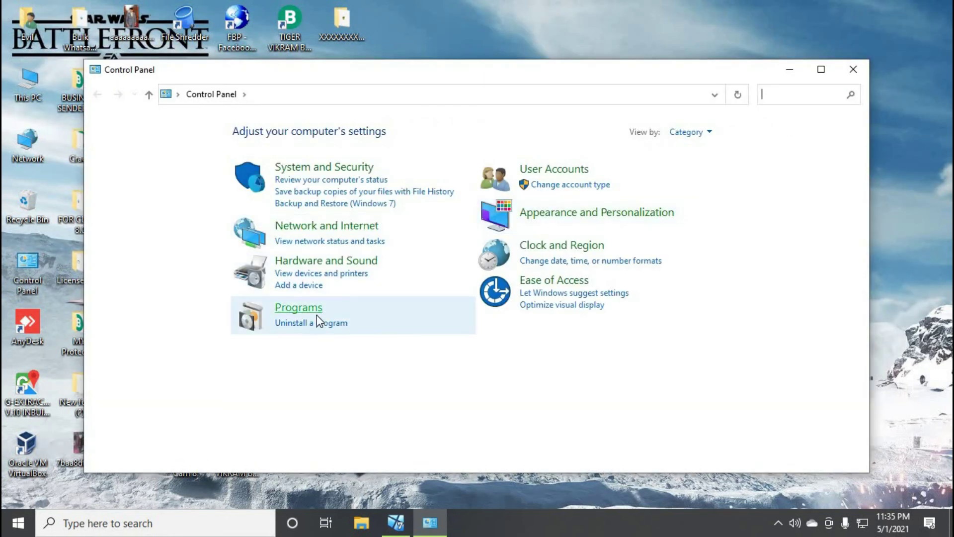
pyautogui.click(312, 323)
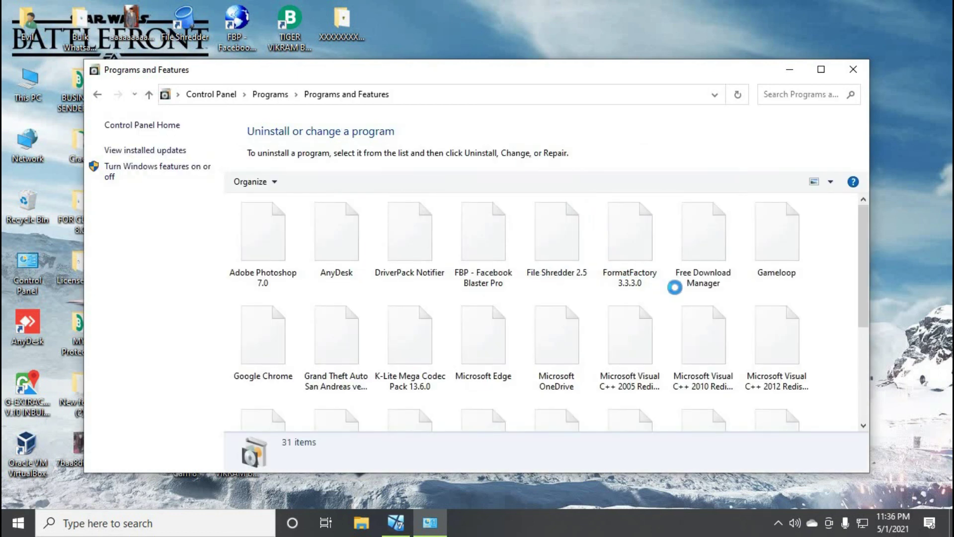
pyautogui.scroll(-5, 675, 294)
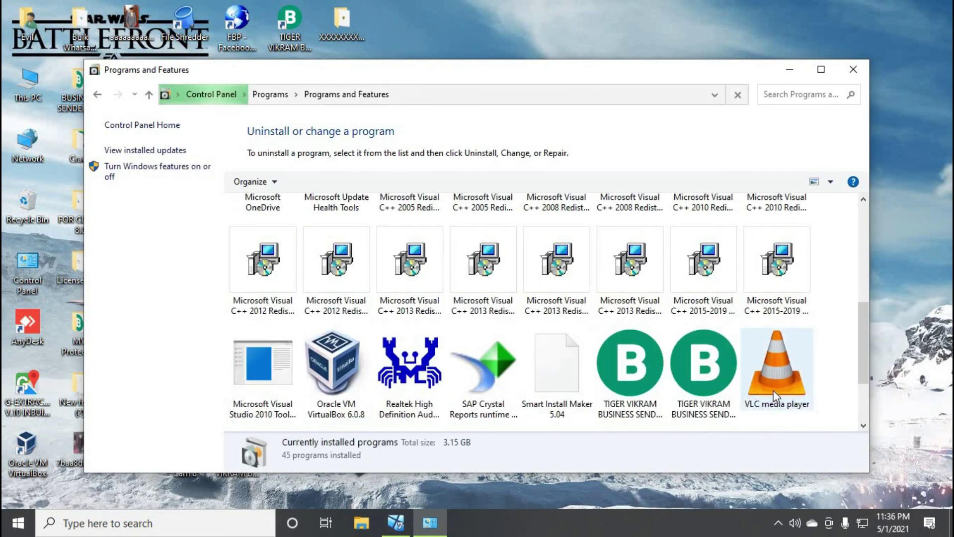
pyautogui.click(773, 389)
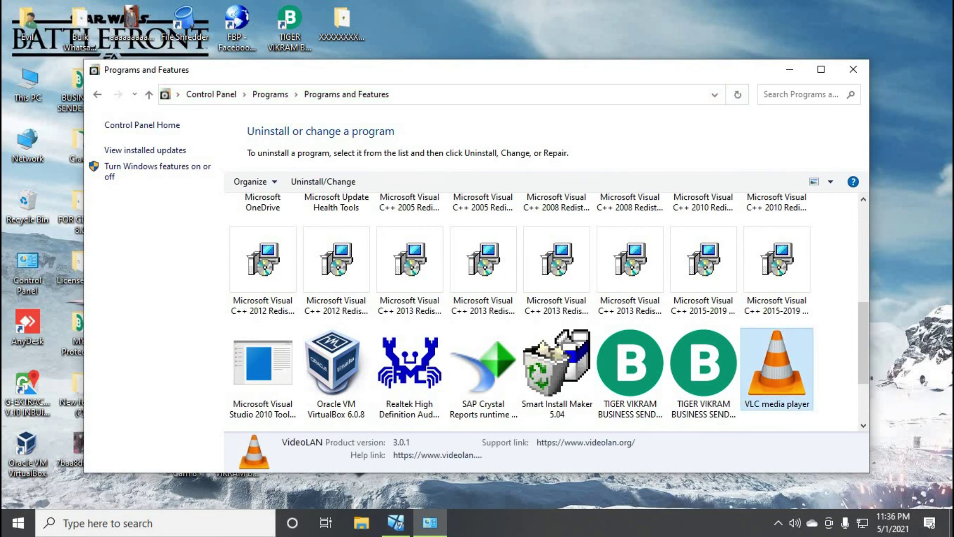
# Run the VLC media player uninstaller through Next and Uninstall, then close Programs and Features
pyautogui.click(538, 378)
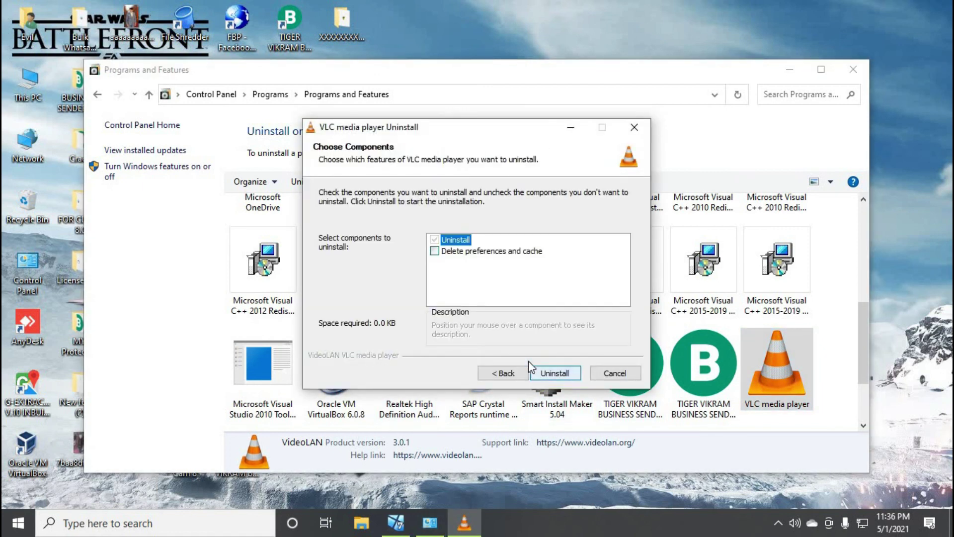
pyautogui.click(436, 251)
pyautogui.click(555, 372)
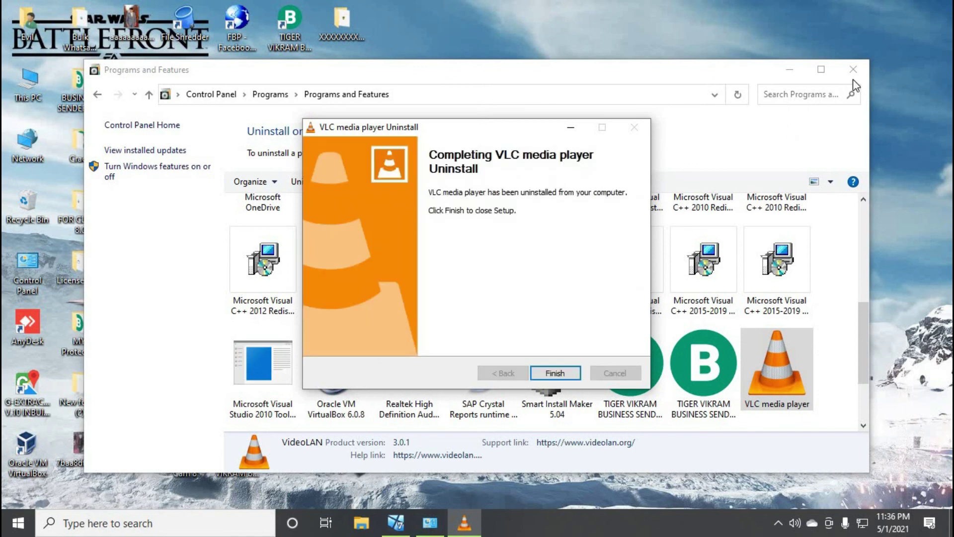
pyautogui.click(852, 77)
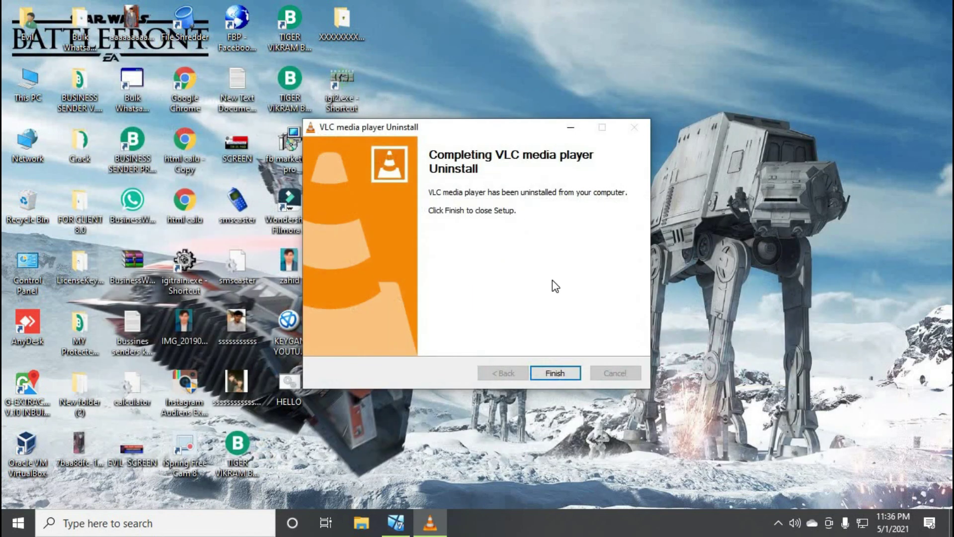
# Finish the VLC uninstaller and refresh the guest desktop
pyautogui.click(559, 373)
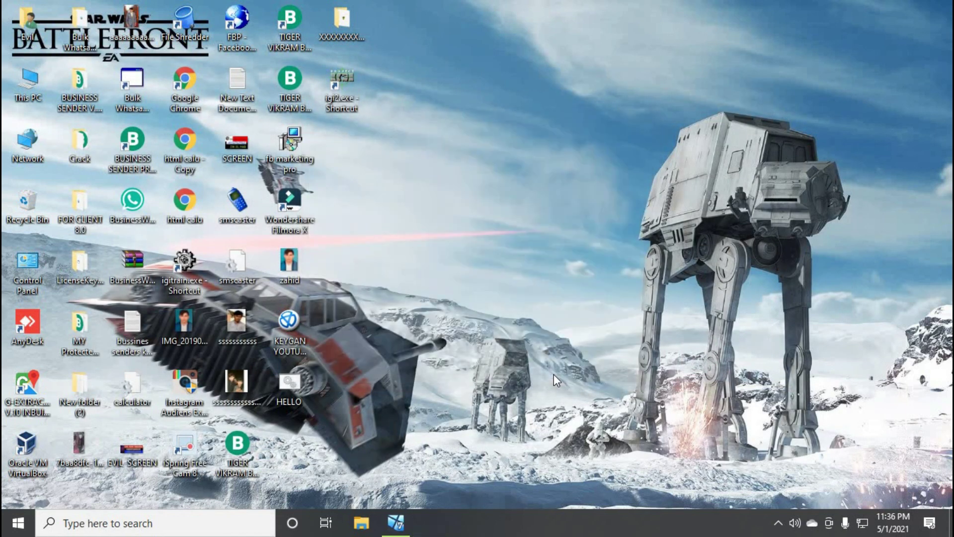
pyautogui.rightClick(439, 147)
pyautogui.click(461, 186)
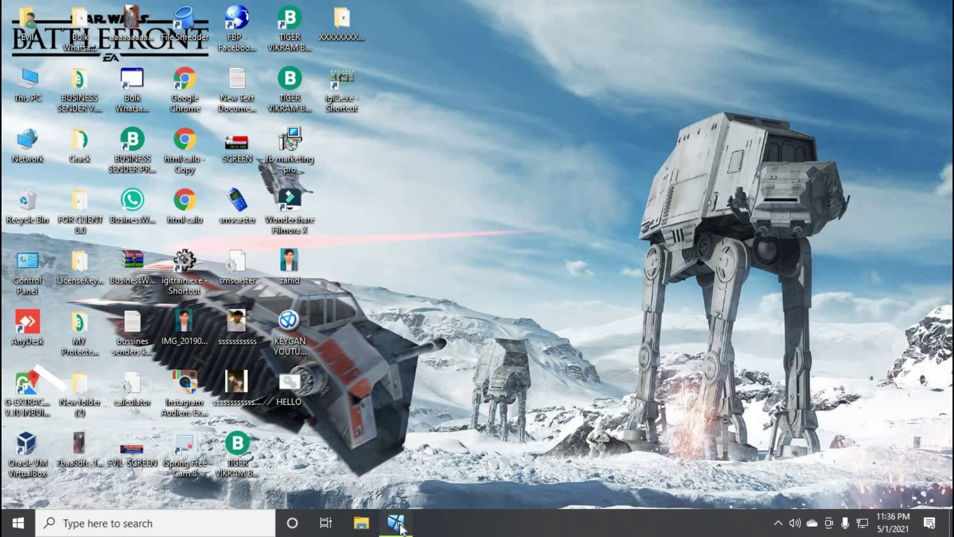
# Restore and maximize the VirtualBox window, then close it choosing 'Power off the machine'
pyautogui.click(395, 522)
pyautogui.click(672, 74)
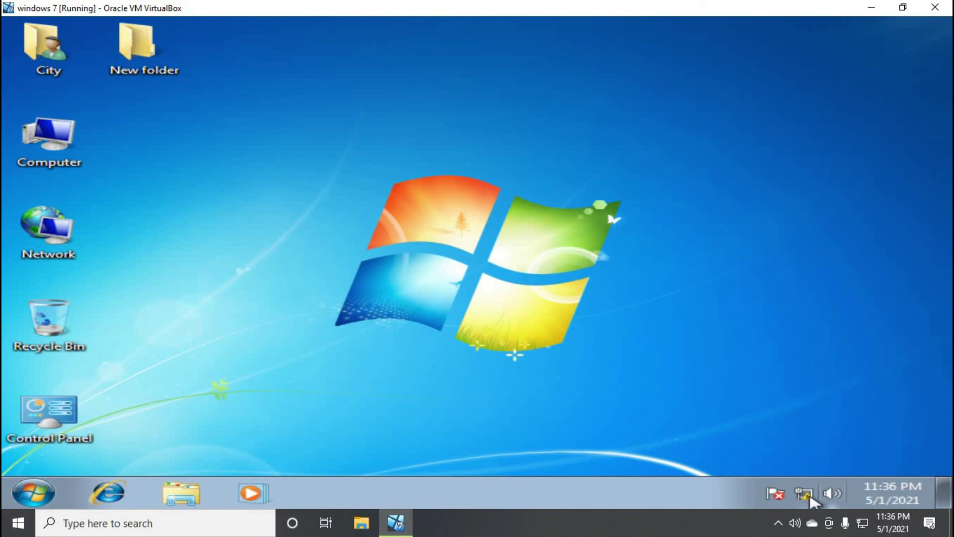
pyautogui.click(934, 7)
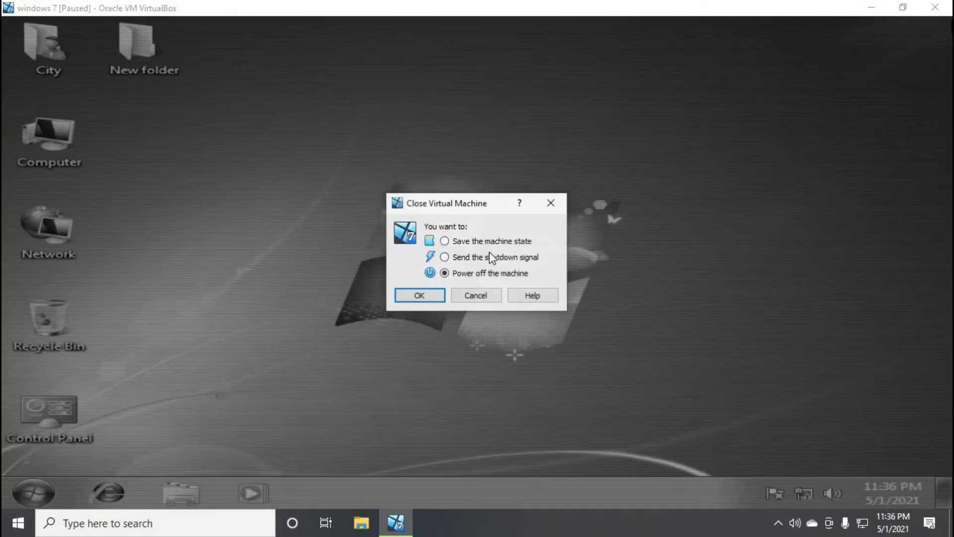
pyautogui.click(443, 298)
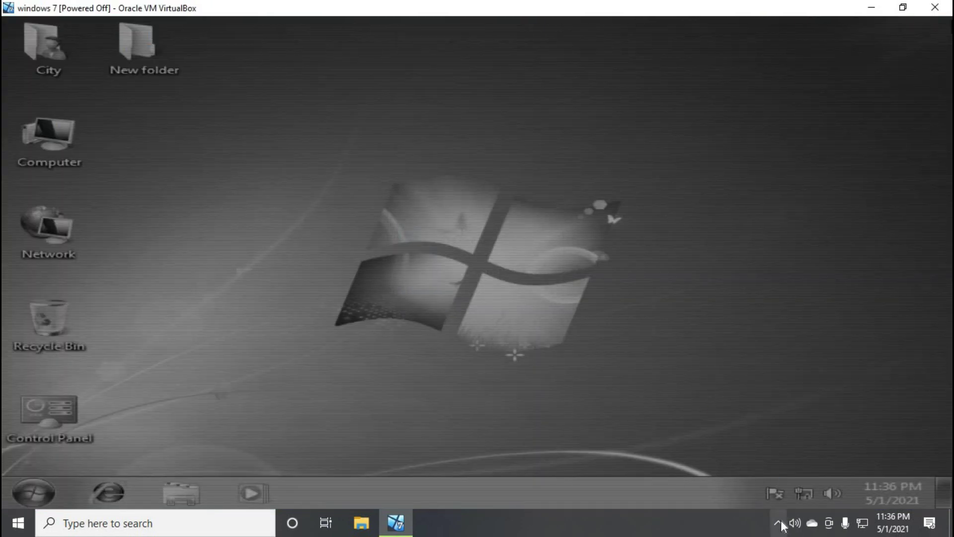